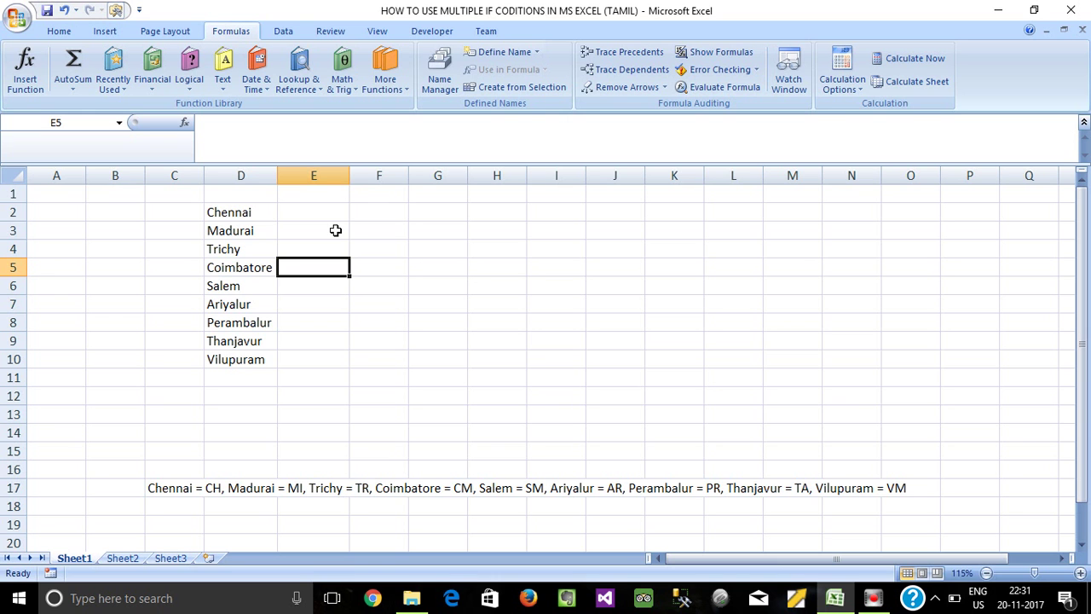
Review the city-to-code key in C17 and the city list, then select E2.
left_click(175, 487)
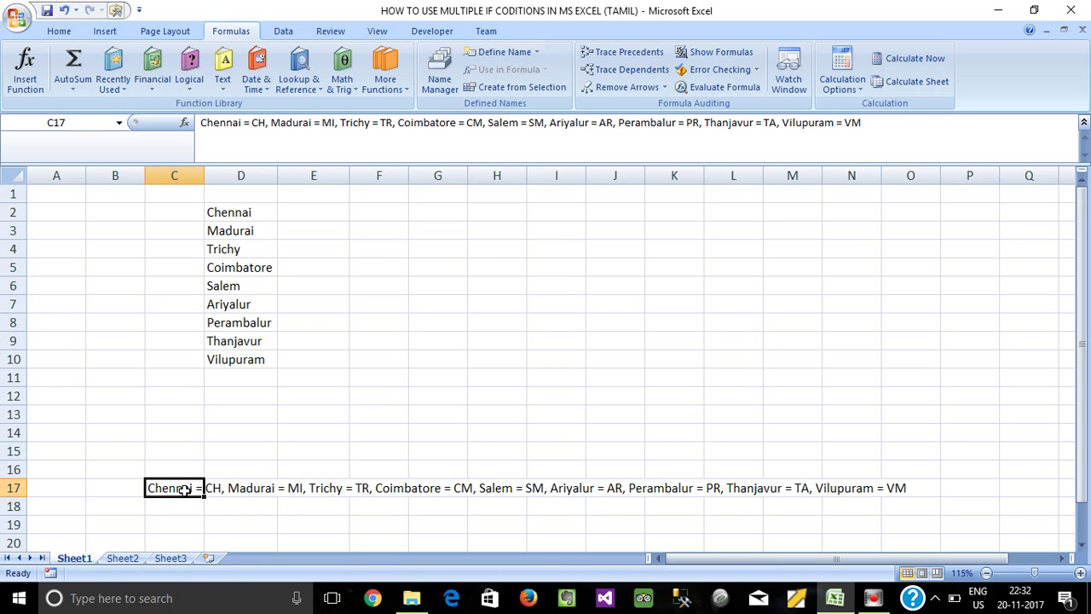
left_click(214, 488)
left_click(171, 488)
left_click_drag(237, 211, 250, 361)
left_click(302, 217)
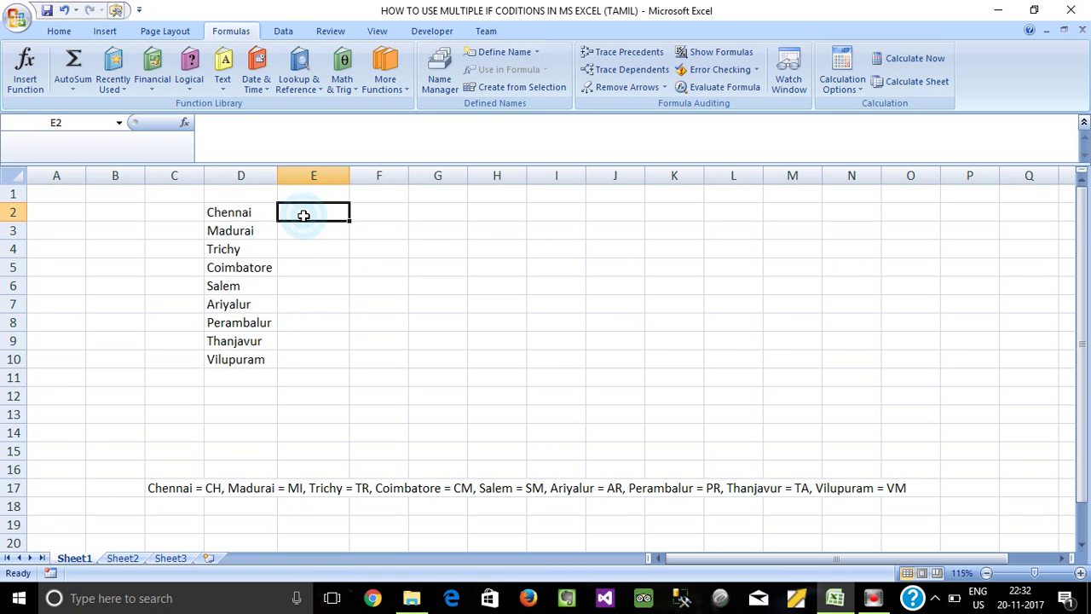
left_click(243, 213)
left_click(307, 213)
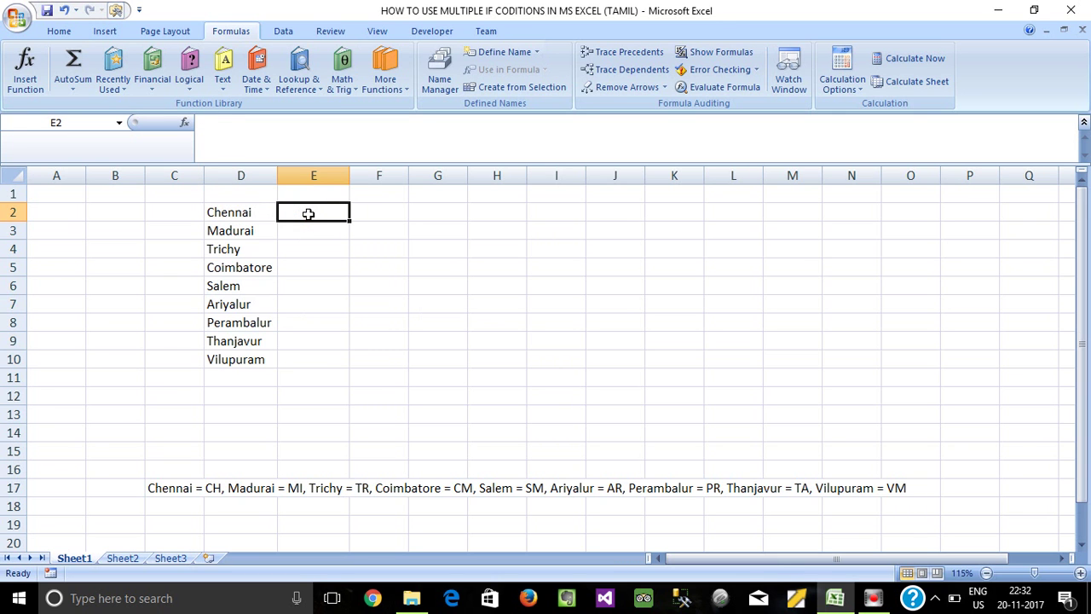
Check the Madurai entry in D3, then return to cell E2.
left_click(234, 230)
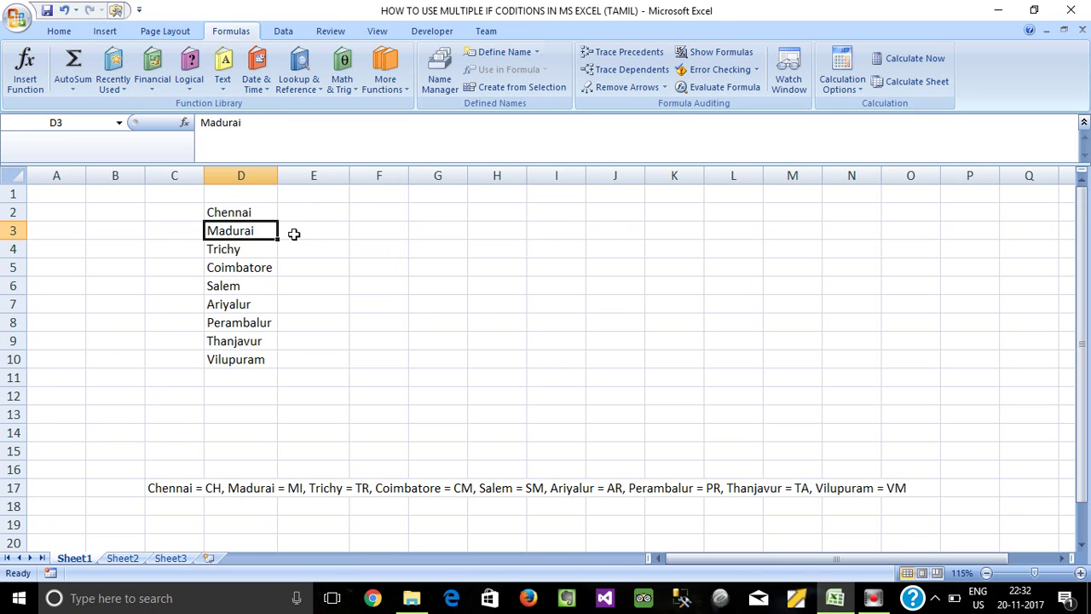
left_click(294, 232)
left_click(238, 232)
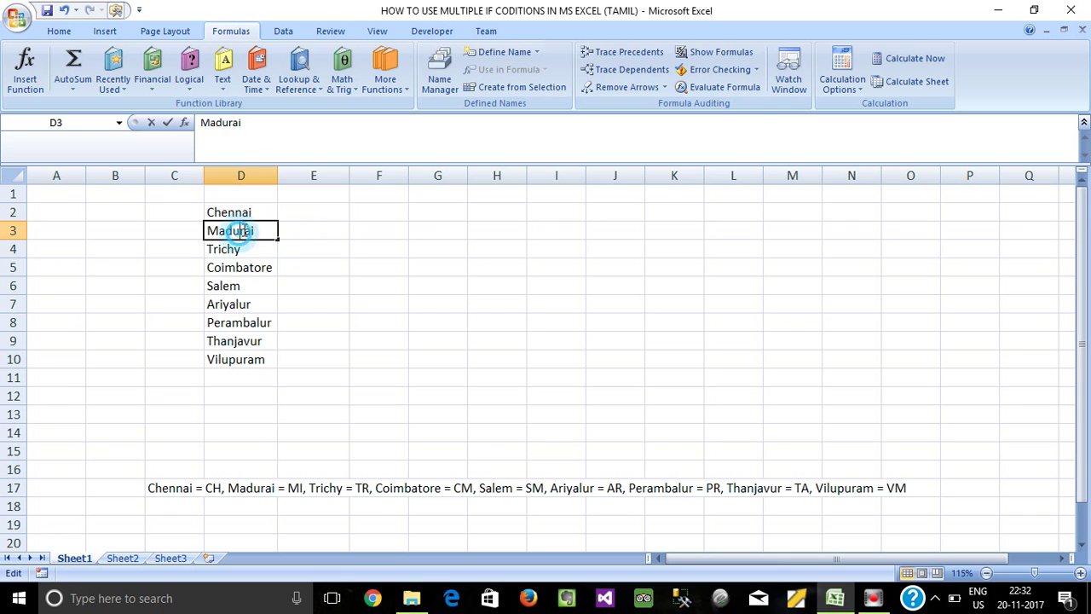
left_click(302, 213)
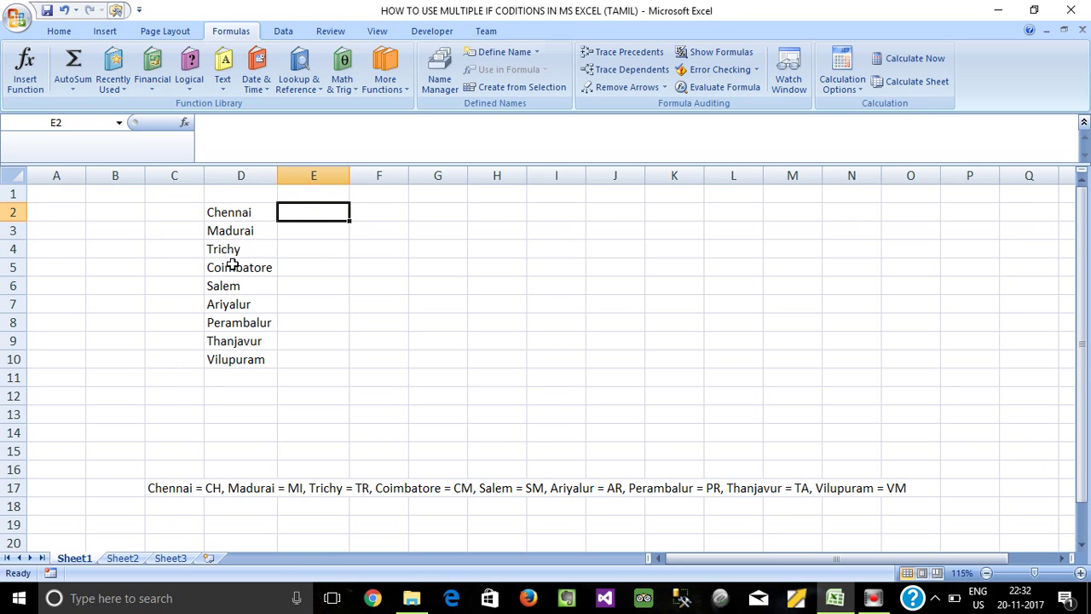
left_click(306, 209)
left_click(325, 263)
left_click(310, 213)
In E2, enter =IF(D2="Chennai","CH", followed by a nested if.
type("=if")
key("Tab")
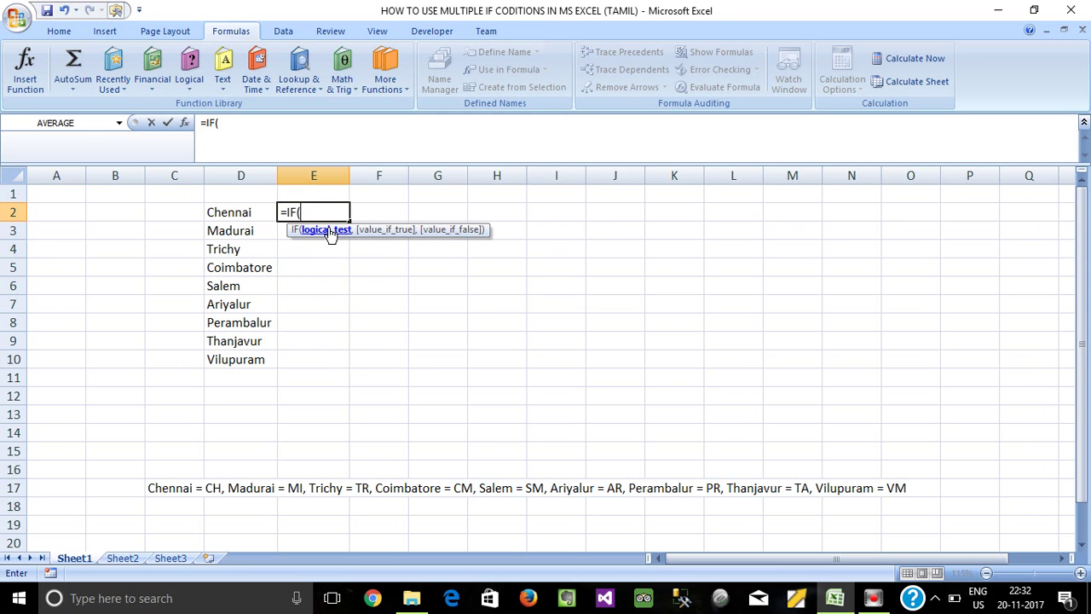
left_click(234, 214)
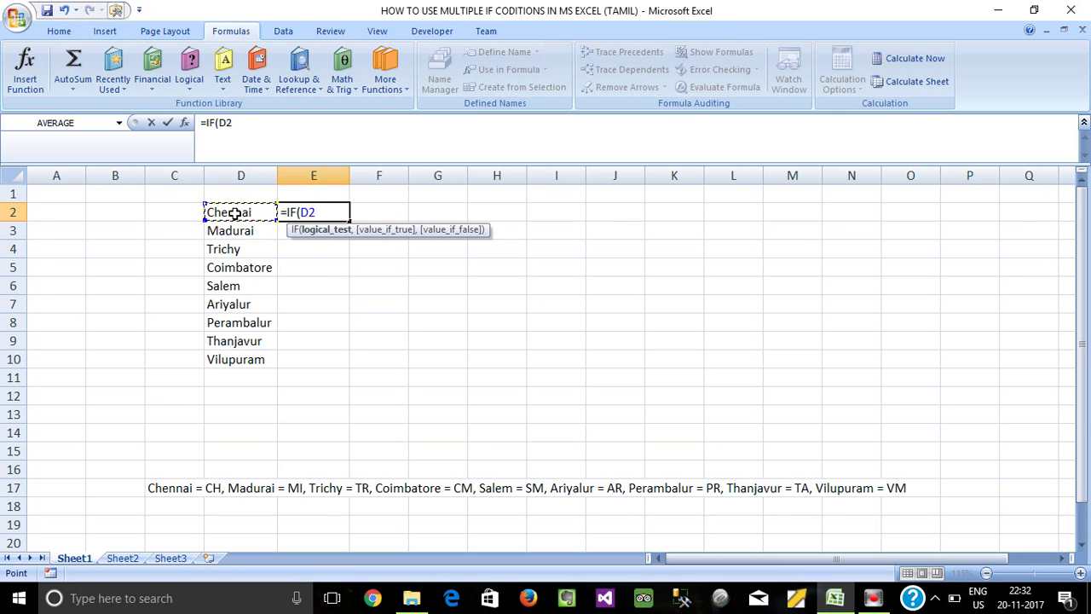
type("=")
type("\"Chennai\"")
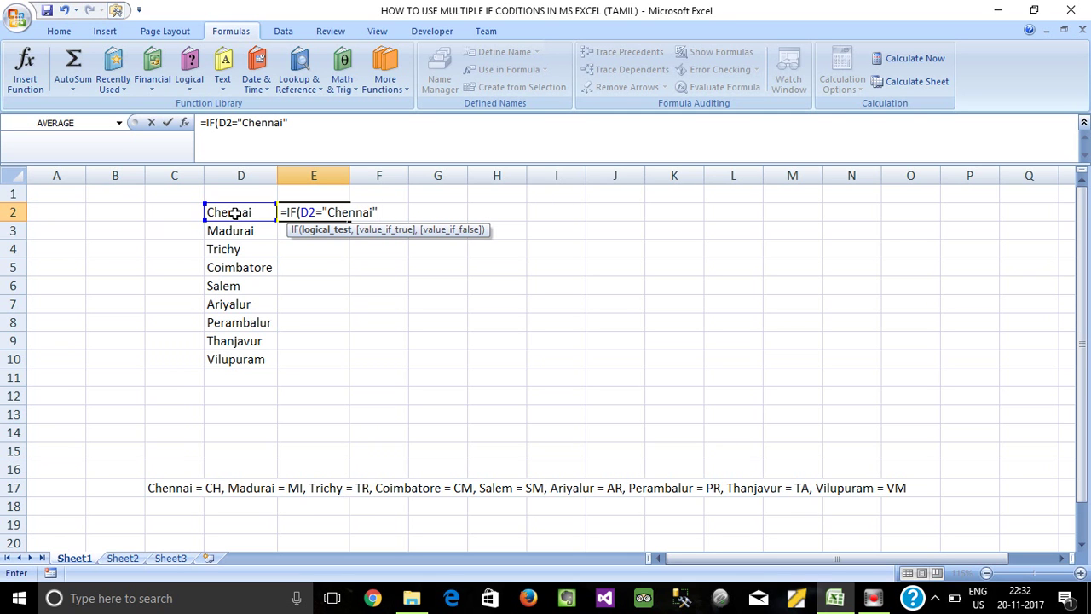
type(",\"")
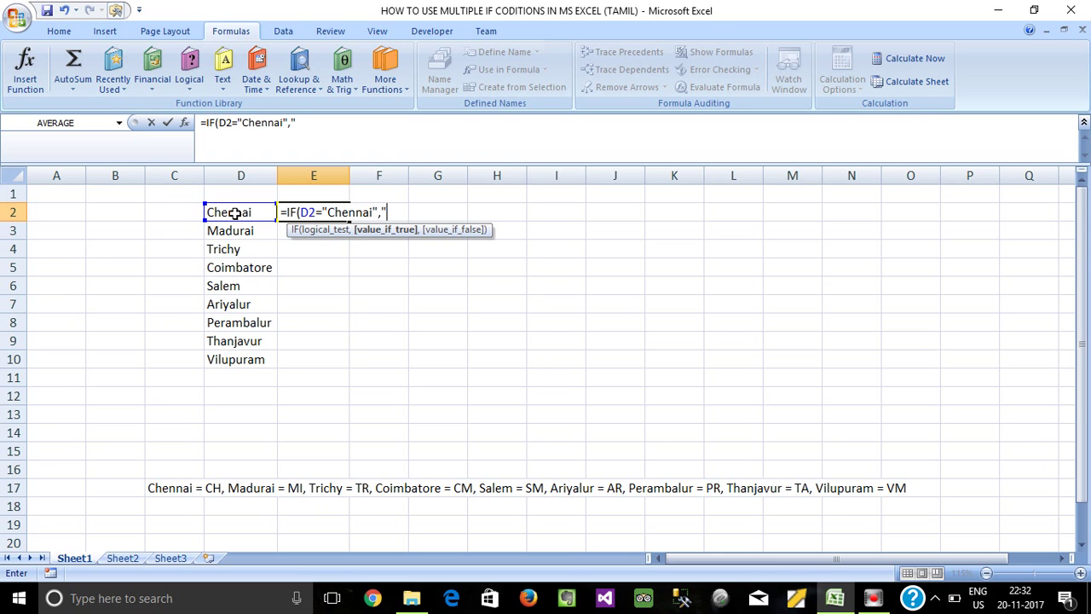
type("CH")
type("\"")
type(",if")
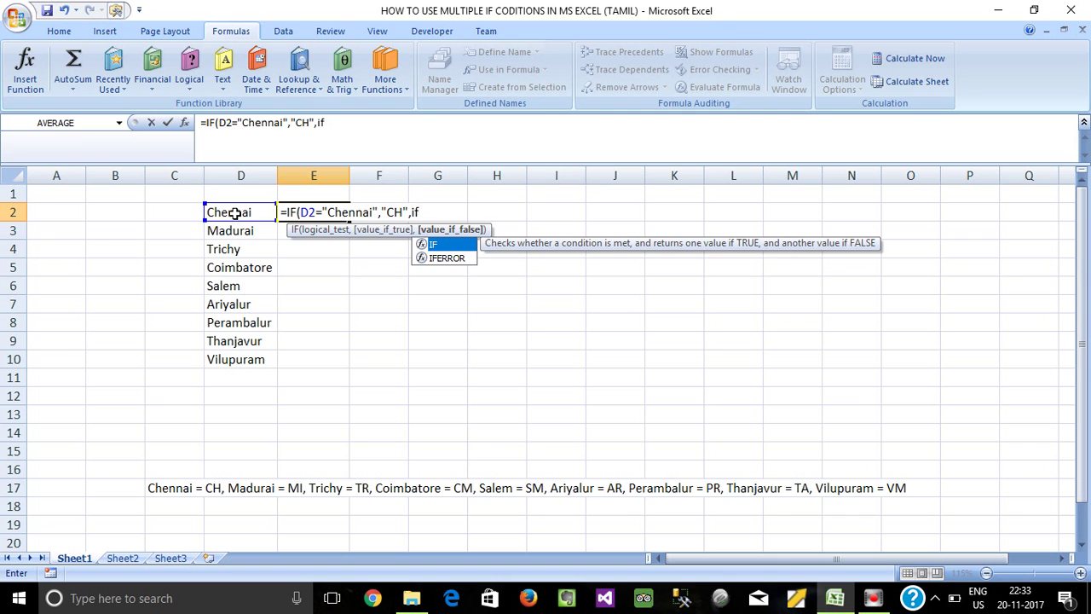
Add nested tests D2="Madurai" returning "MI" and D2="Trichy" returning "TR", opening another IF.
key("Tab")
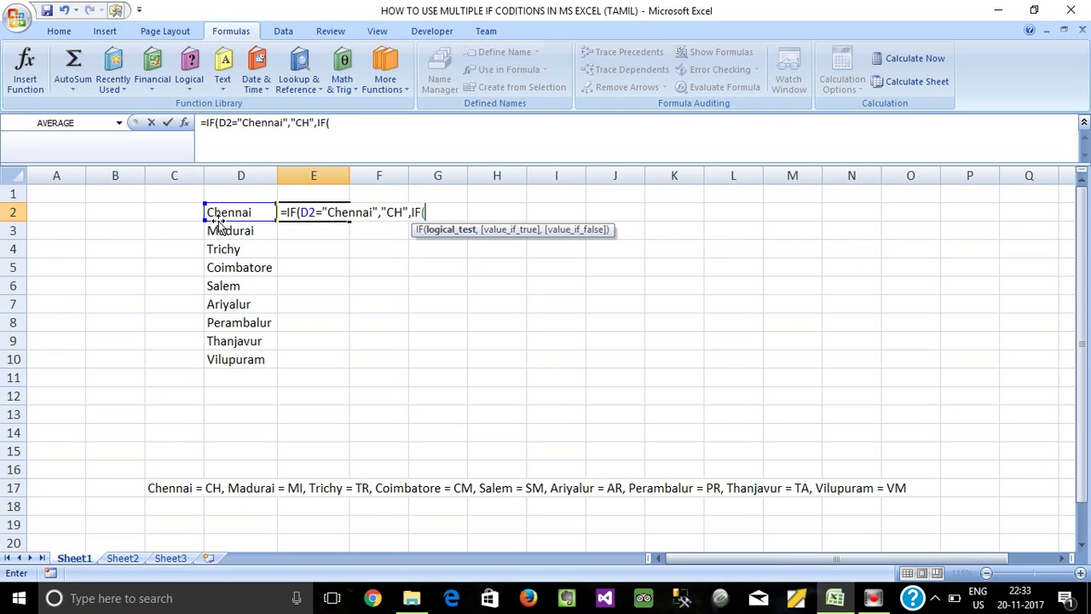
left_click(221, 212)
type("=\"")
type("Madurai")
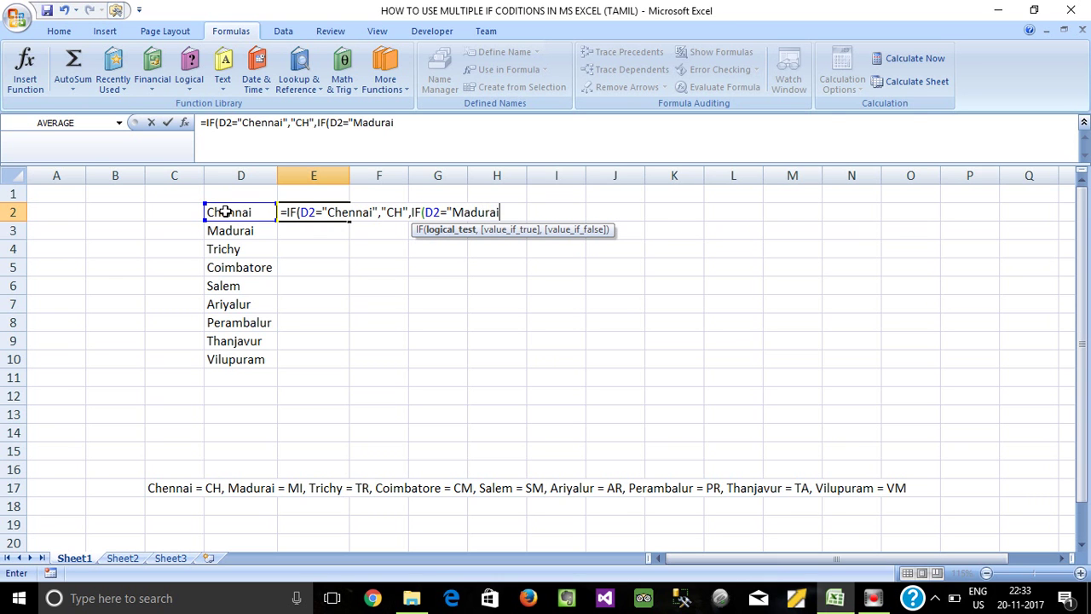
type("\",\"")
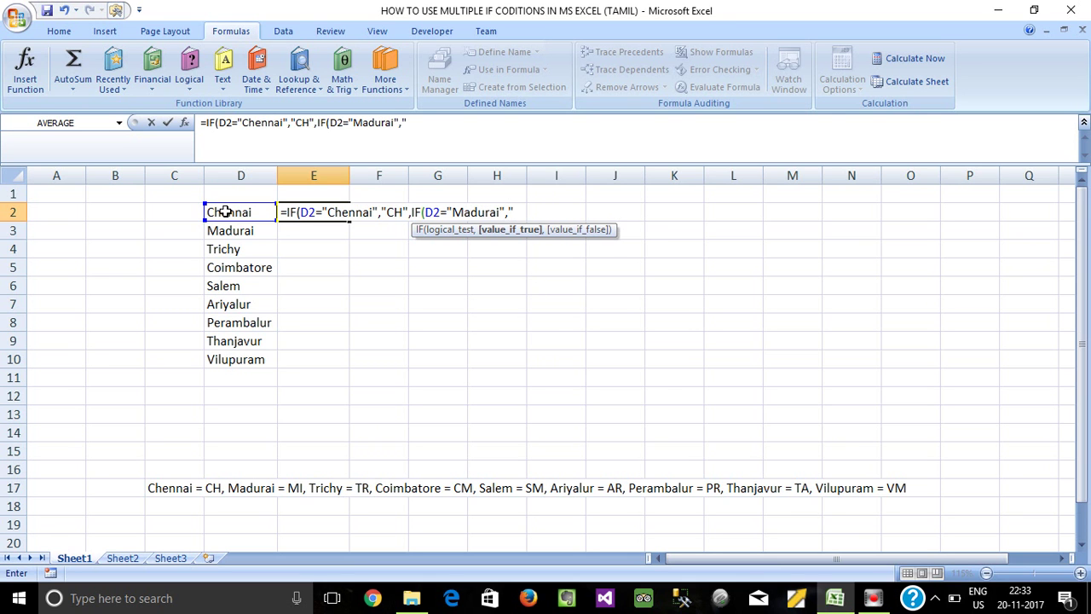
type("MI")
type("\"")
type(",IF")
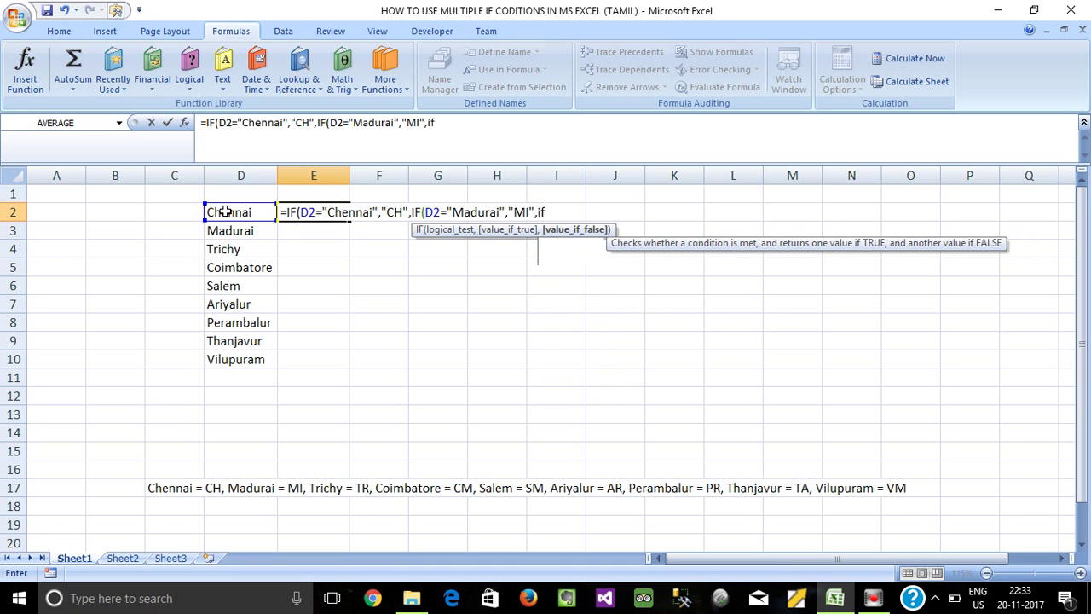
type("(")
left_click(231, 212)
type("=")
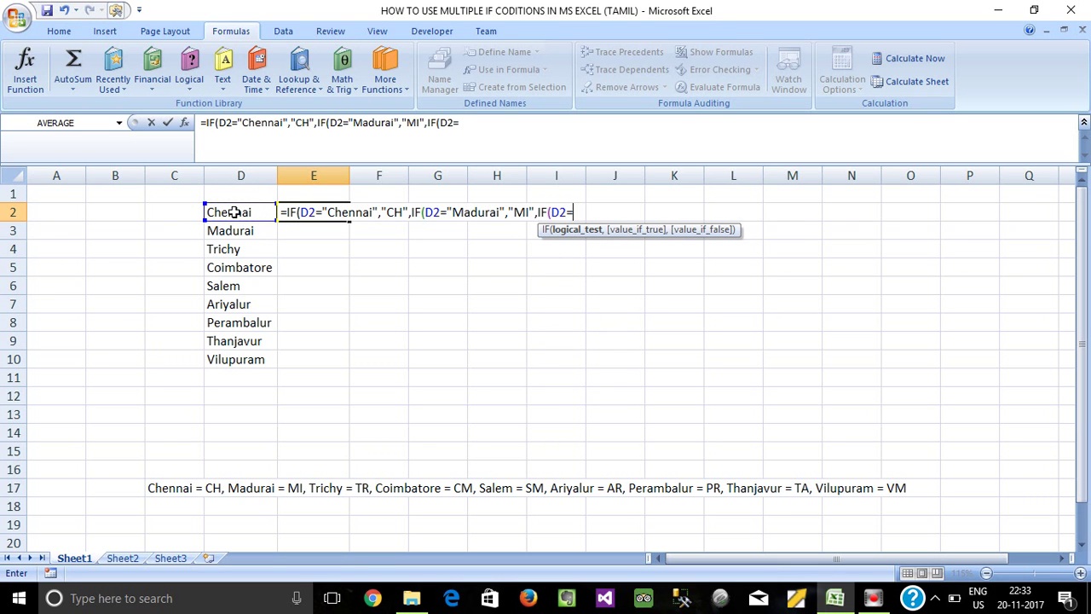
type("\"Trichy\",\"")
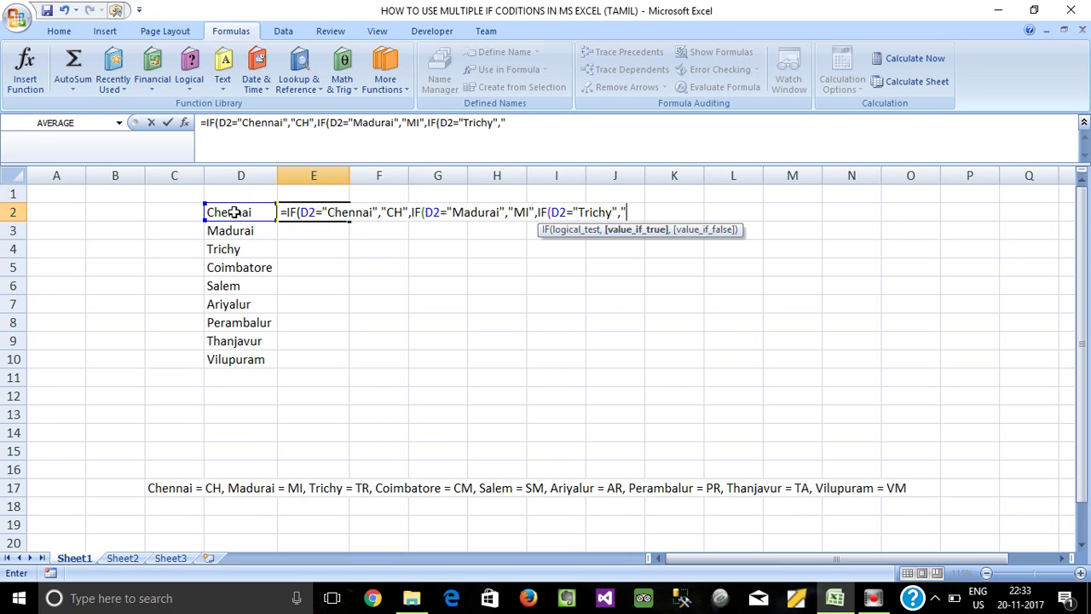
type("TR\",IF(")
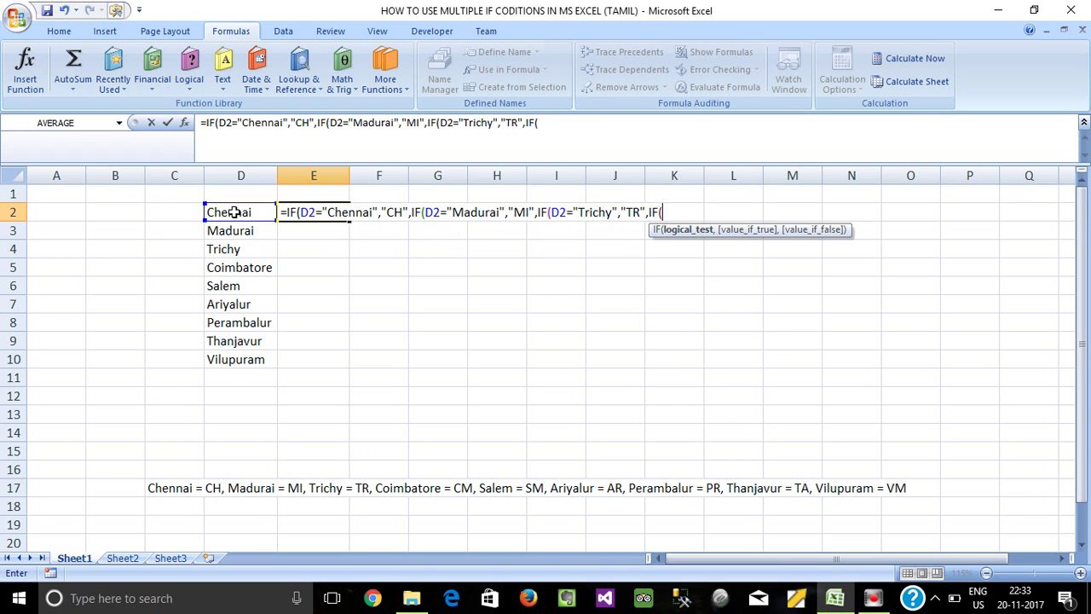
Add the Coimbatore → "CM" and Salem → "SM" tests, leaving a new IF open.
left_click(230, 212)
type("=")
type("\"")
type("Coimbatore")
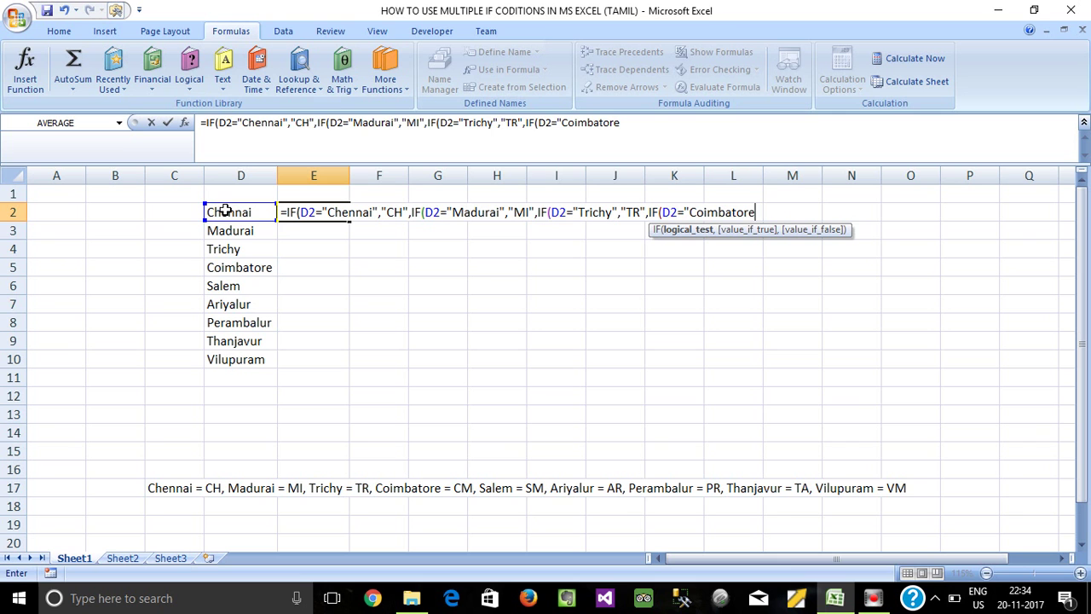
type("\"")
type(",\"")
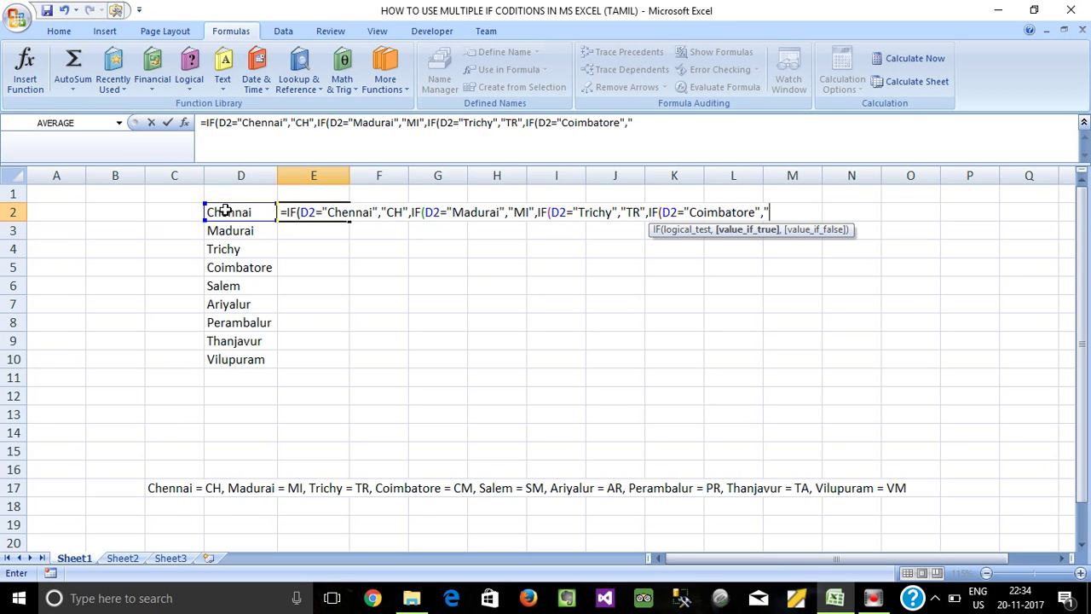
type("CM")
type("\",if")
key("Tab")
left_click(238, 211)
type("=")
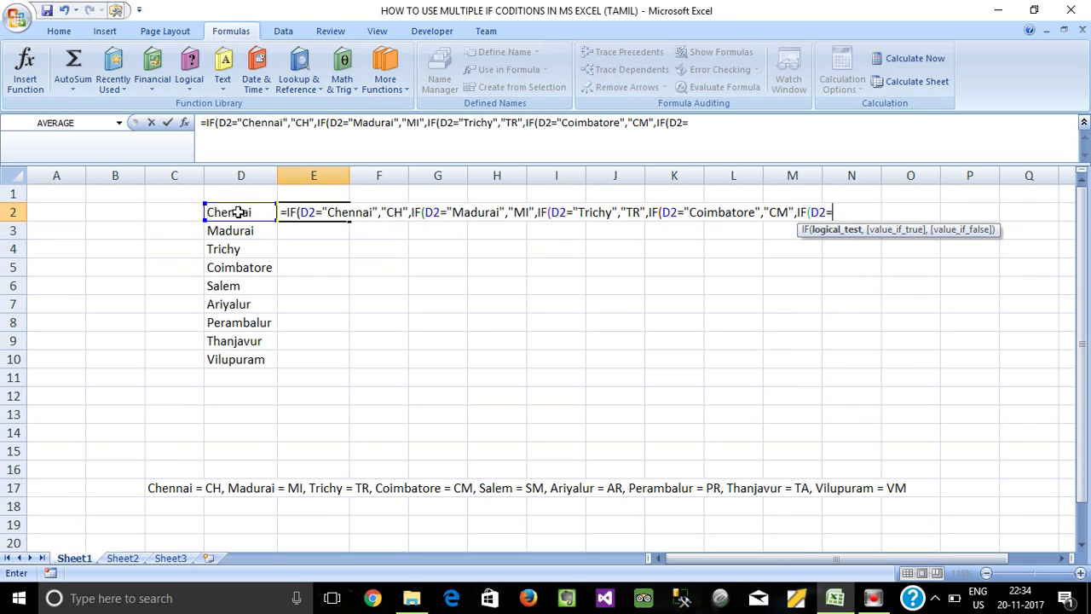
type("\"Salem")
type("\",\"SM\"")
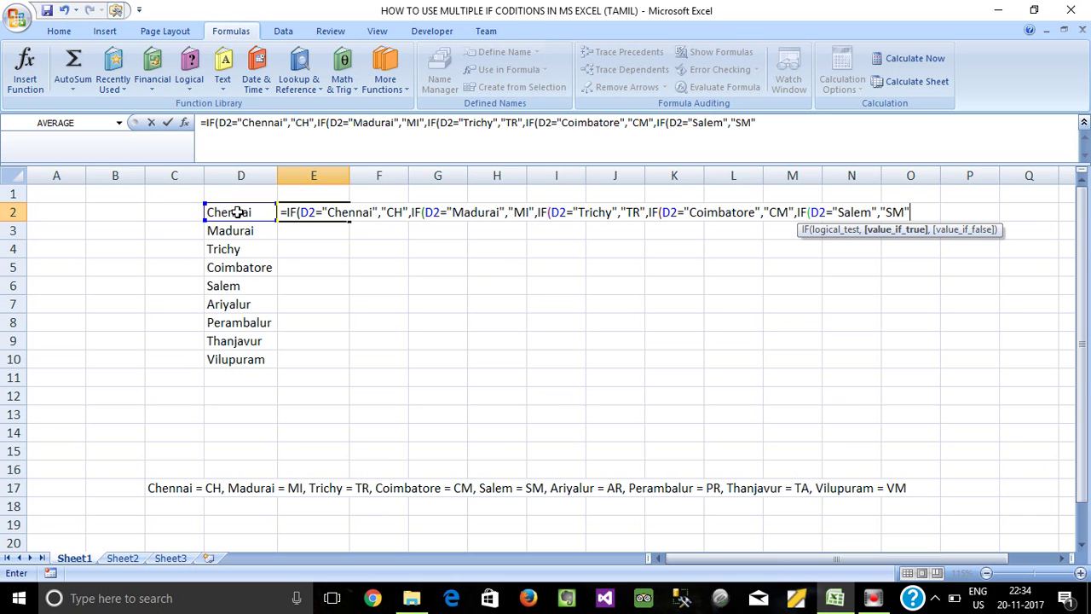
type(",IF")
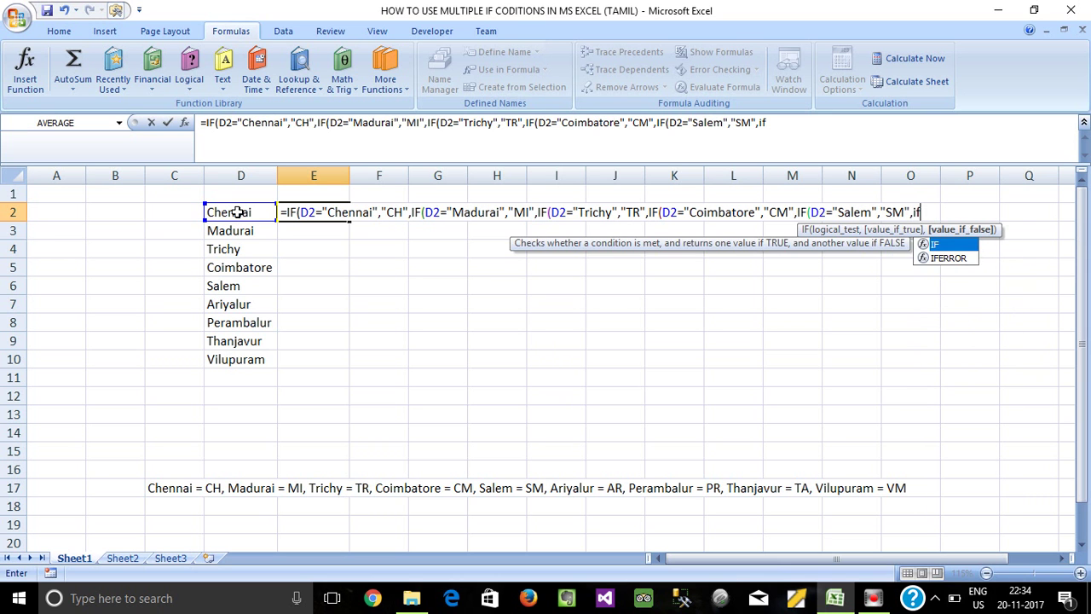
type("(")
Add the D2="Ariyalur" test returning "AR", fixing the unquoted code.
left_click(238, 213)
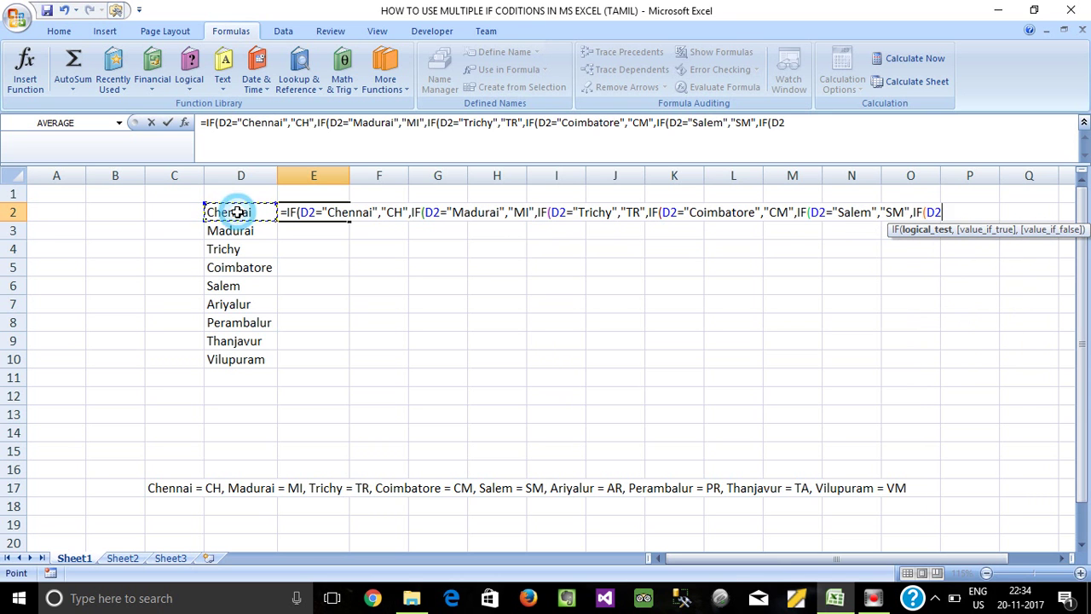
type("=\"Ariyalur")
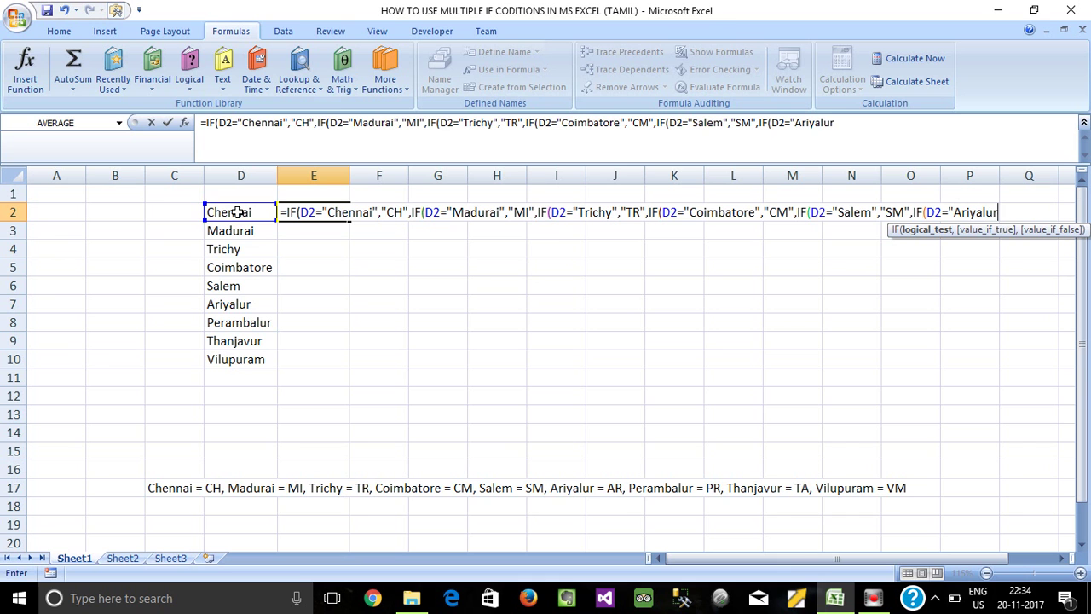
type("\"")
type(",AR")
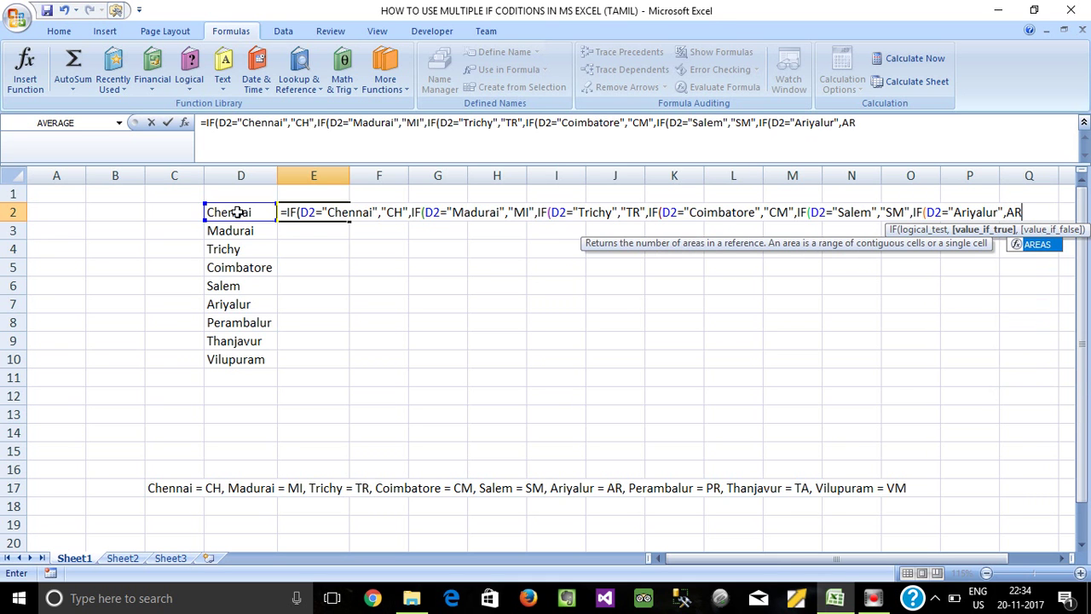
key("BackSpace")
key("BackSpace")
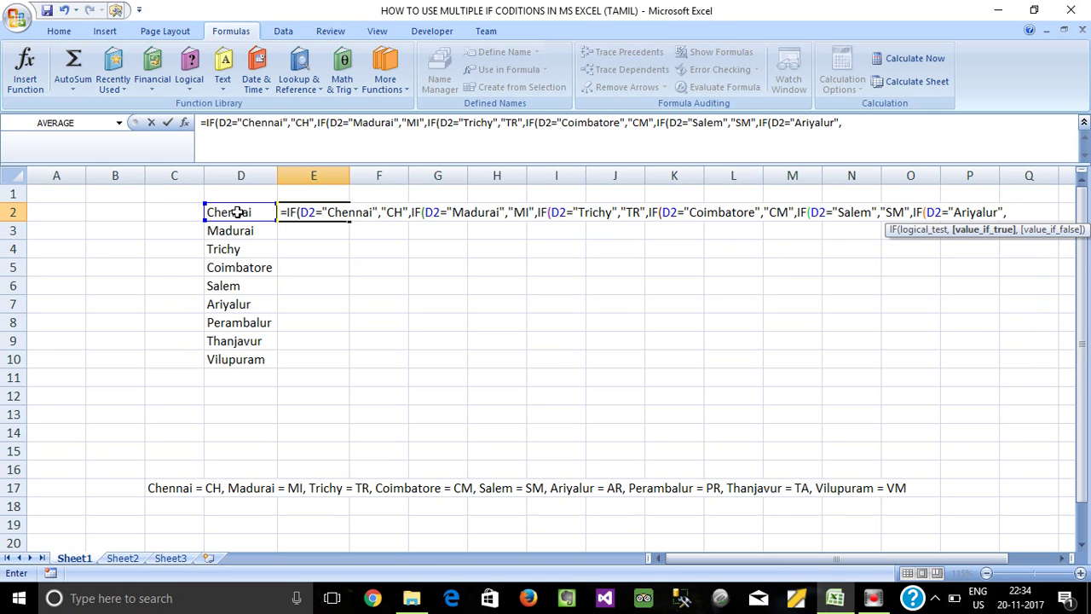
type("\"AR")
type("\"")
type(",IF(")
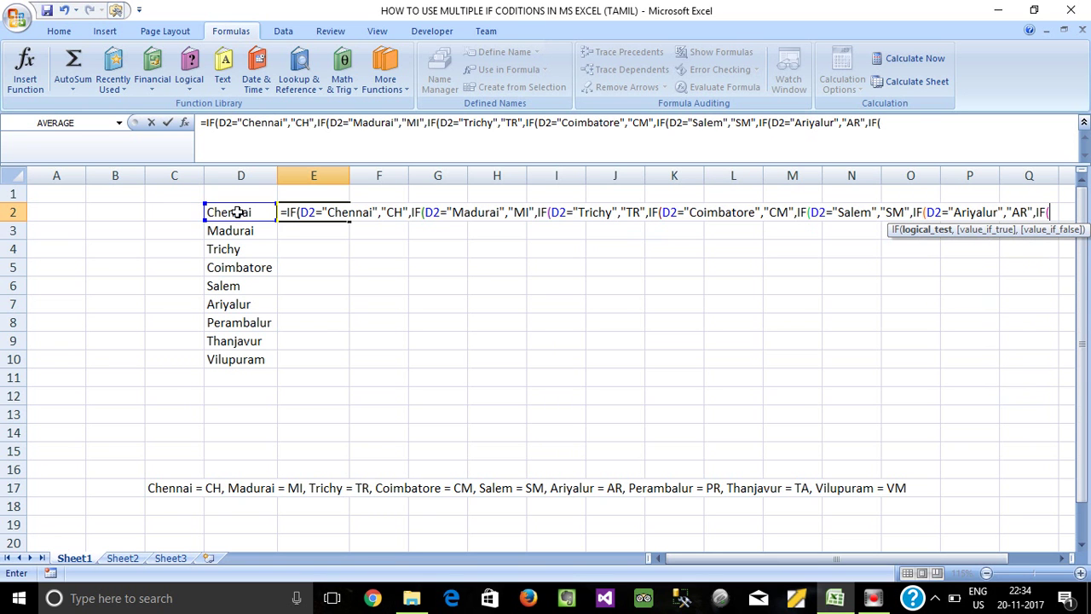
Add the D2="Perambalur" test returning "PR" and open the next IF.
left_click(223, 213)
type("=")
type("\"")
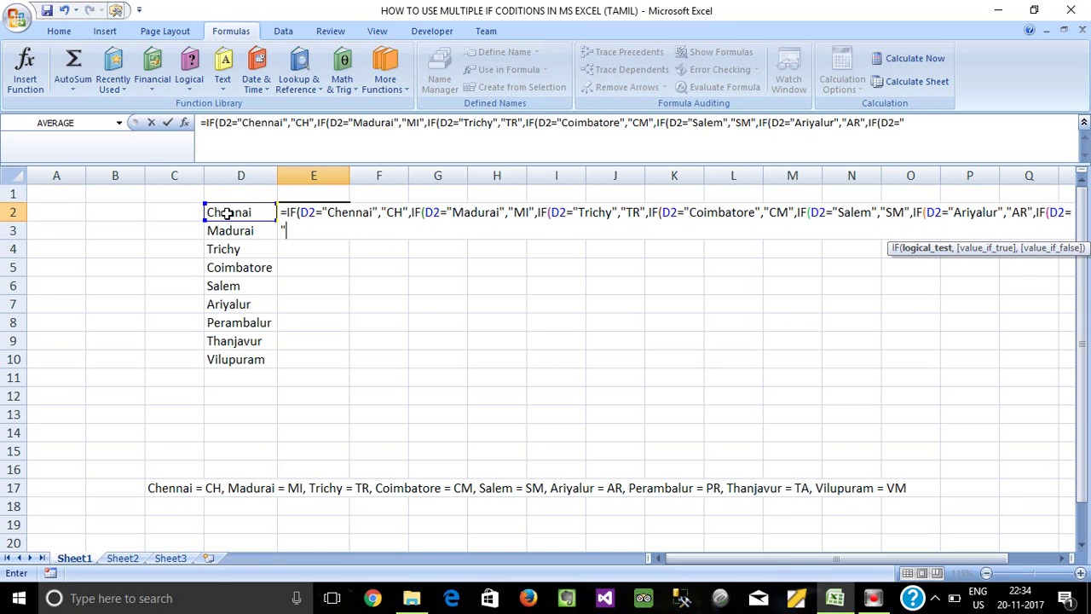
type("Peramb")
type("alur\",")
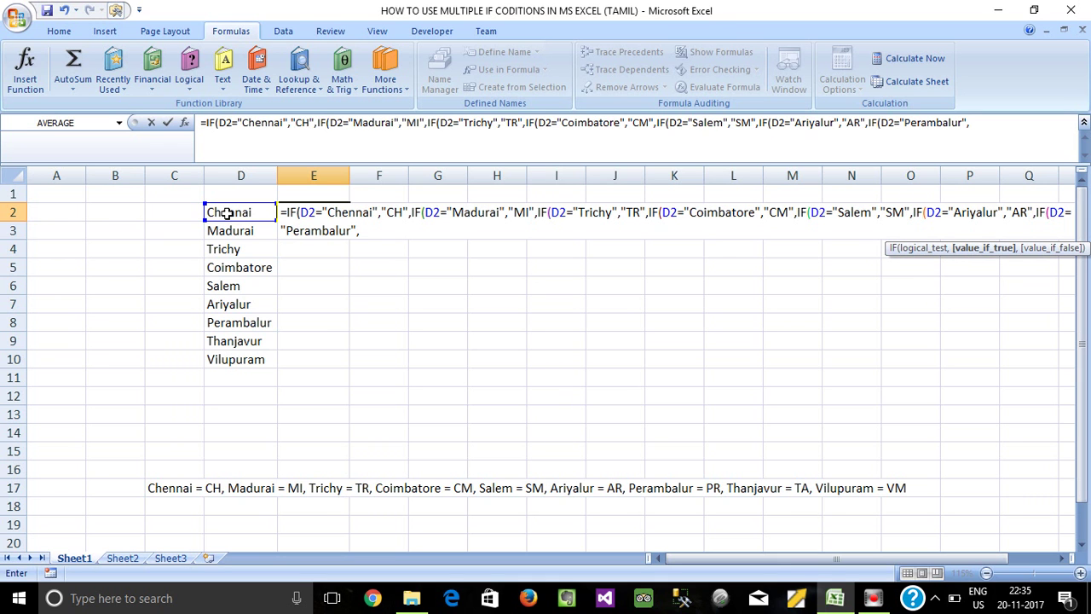
type("P")
key("BackSpace")
type("\"")
type("PR\"")
type(",IF(")
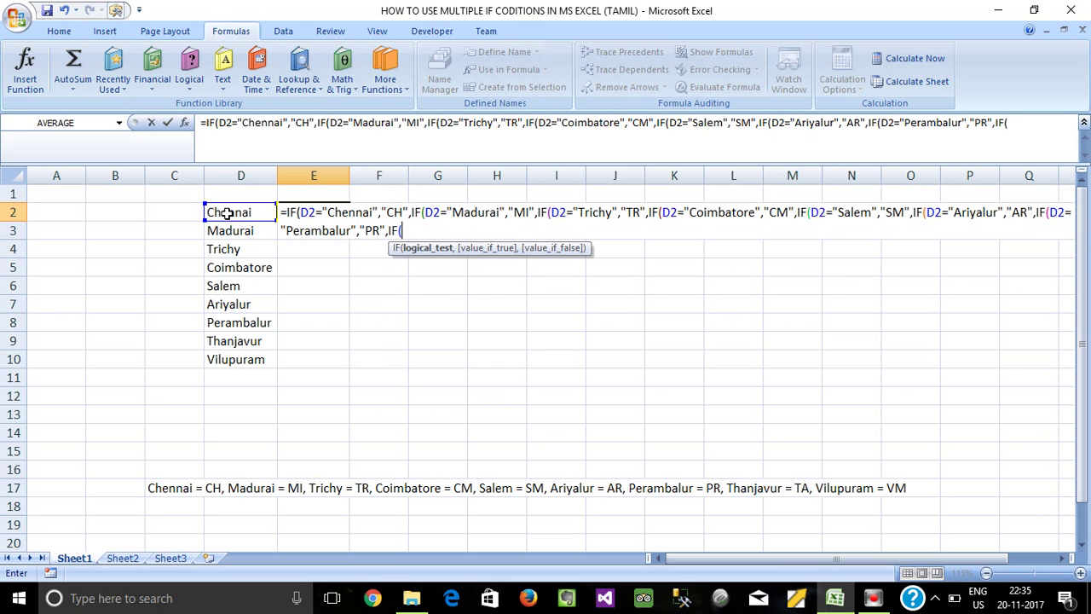
Start the Thanjavur test with code TA, correcting the mistyped text.
left_click(220, 213)
type("=")
type("\"")
type("Thanjavar")
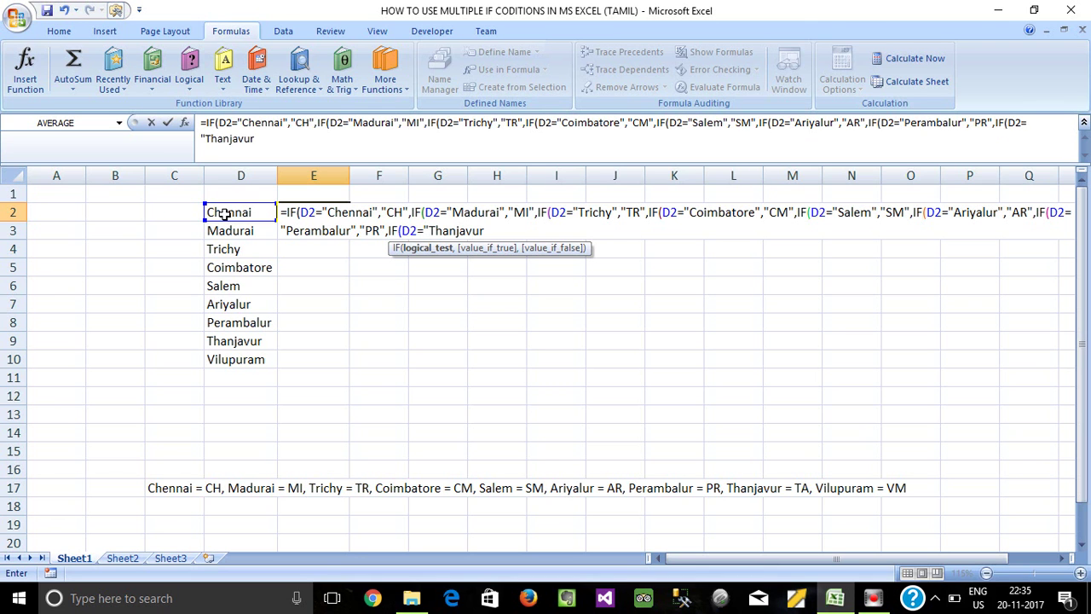
type("\"")
type("=")
type("\"")
type("T")
key("BackSpace")
key("BackSpace")
key("BackSpace")
type(",\"")
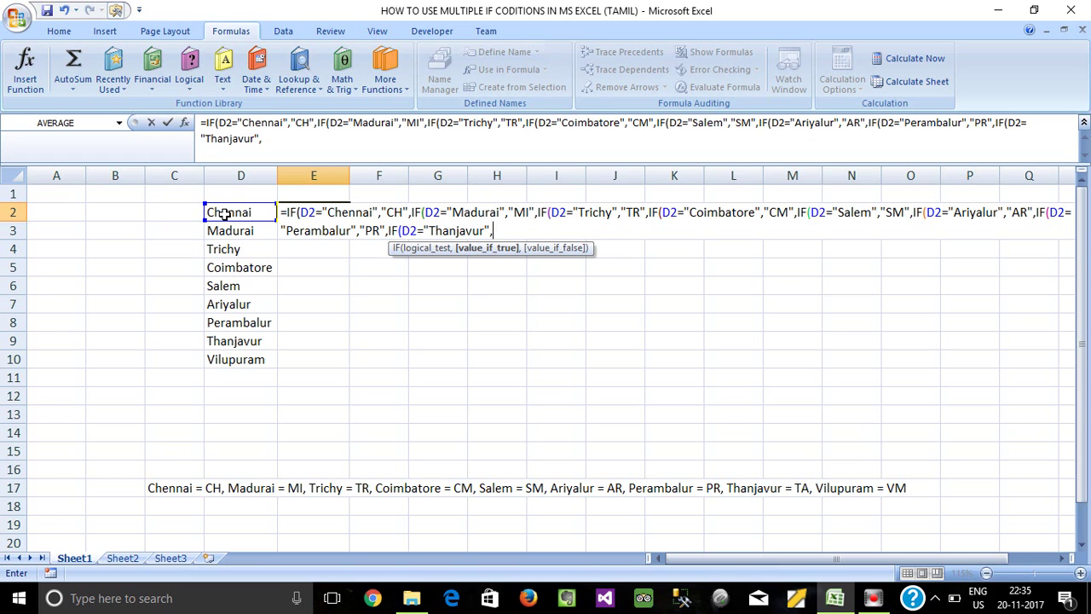
type("T")
type("A,i")
type("f")
Dismiss the formula error, remove the stray if, and close the "TA" quote before a new IF(.
left_click(229, 220)
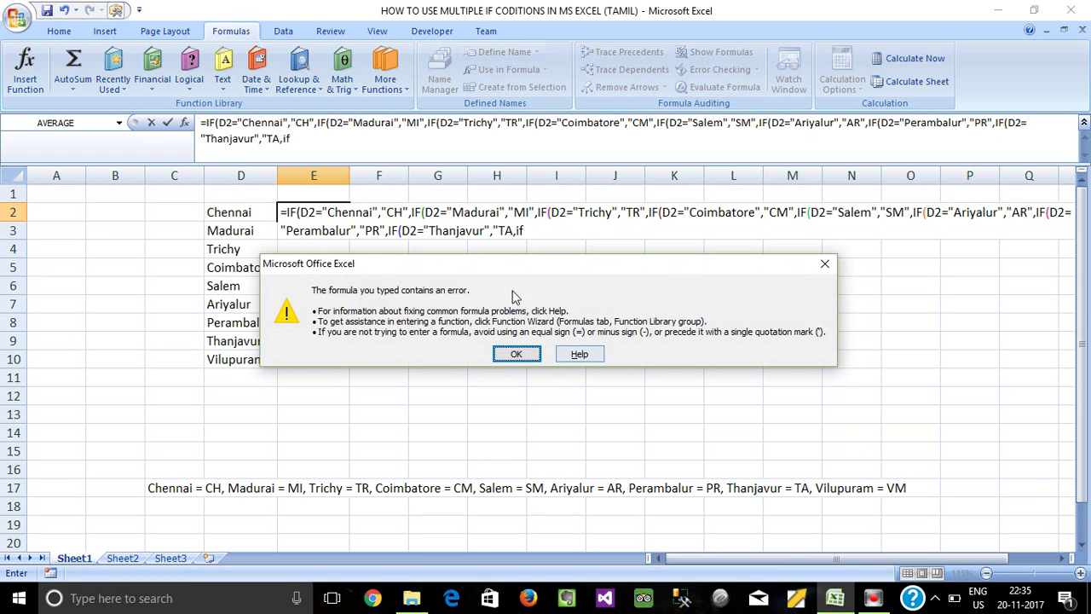
left_click(525, 352)
left_click(530, 231)
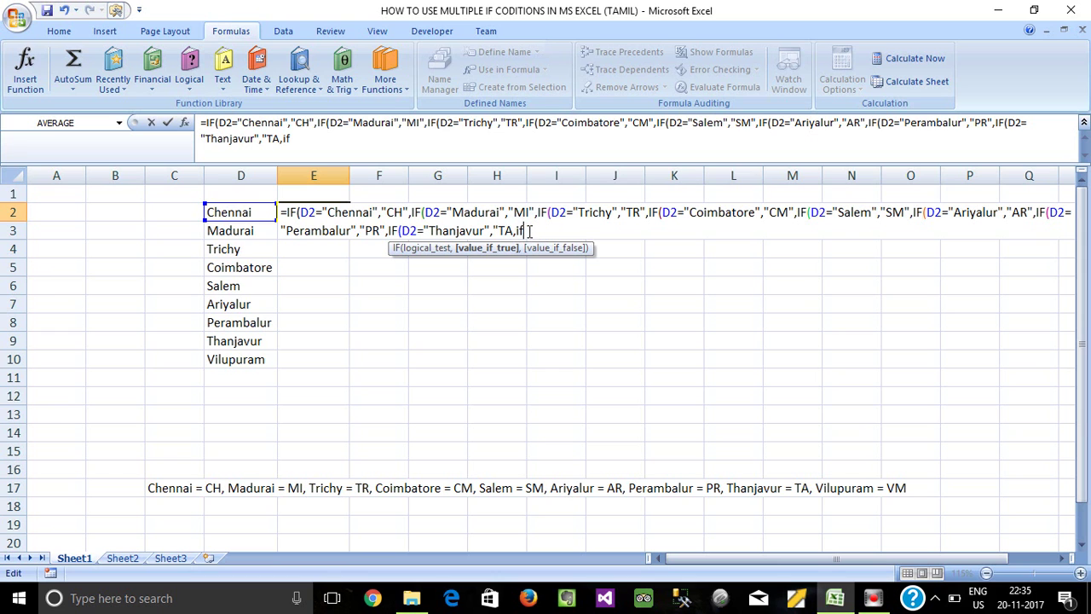
key("BackSpace")
key("BackSpace")
key("BackSpace")
type("\",I")
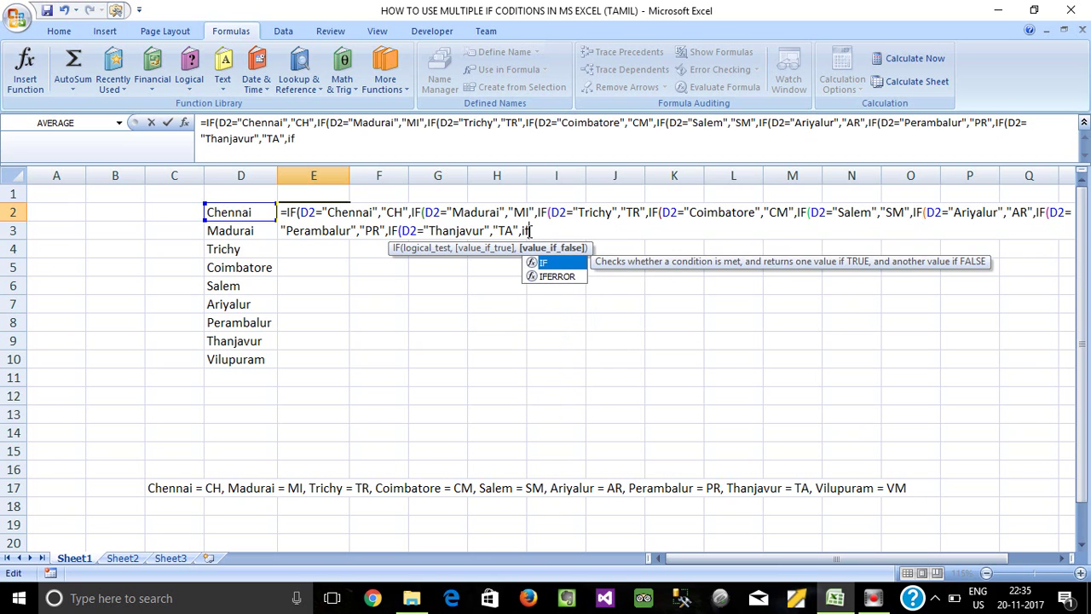
type("F(")
Add the D2="Vilupuram" → "VM" test, close all brackets, and enter the formula.
left_click(241, 213)
type("=\"")
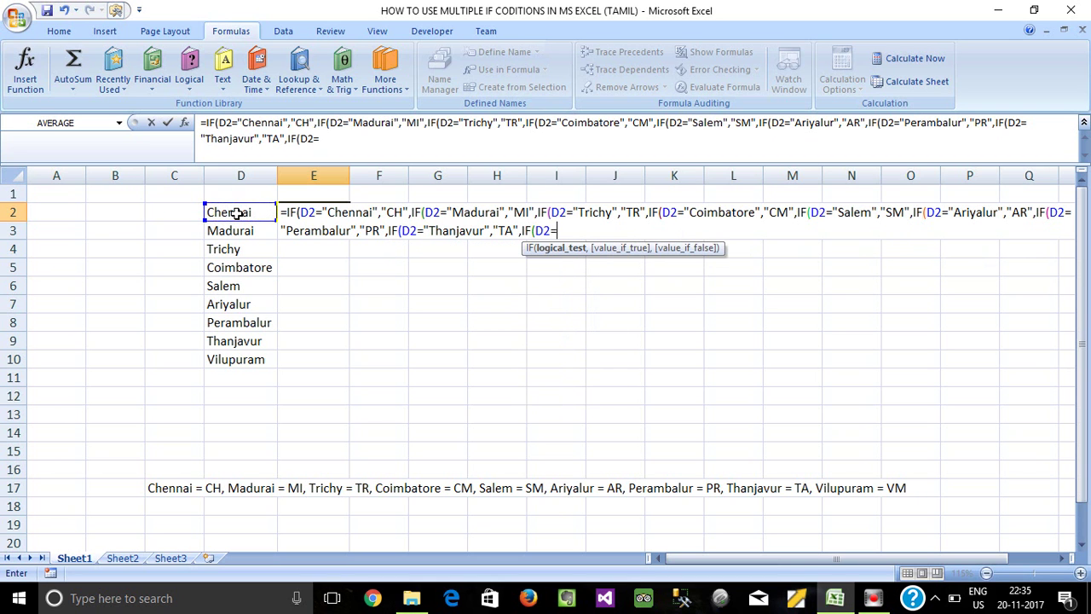
type("Vilupuram\",\"")
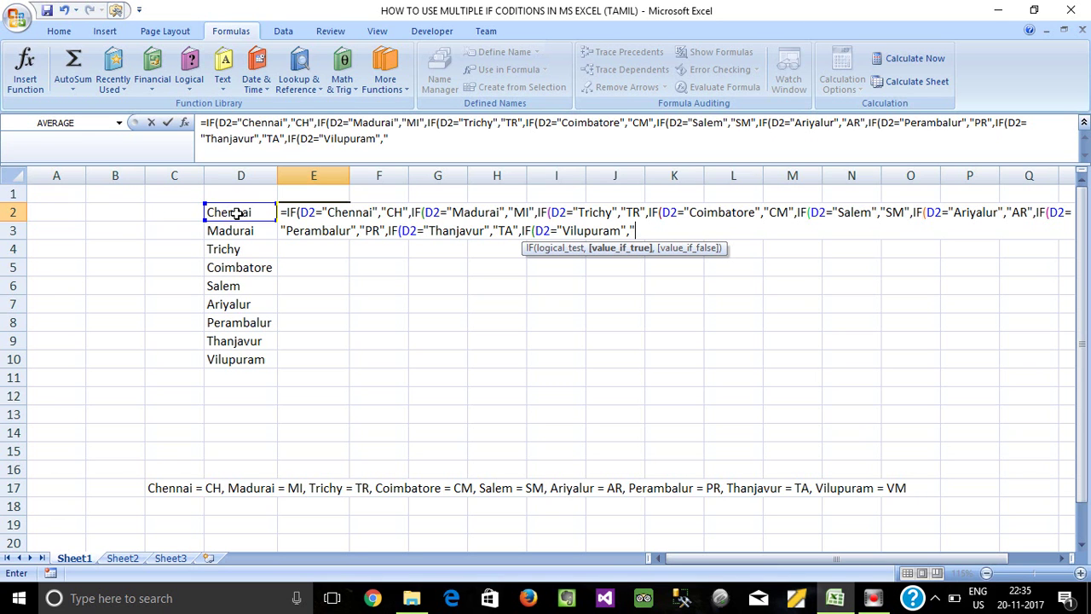
type("B")
key("BackSpace")
type("VM\"")
type("))")
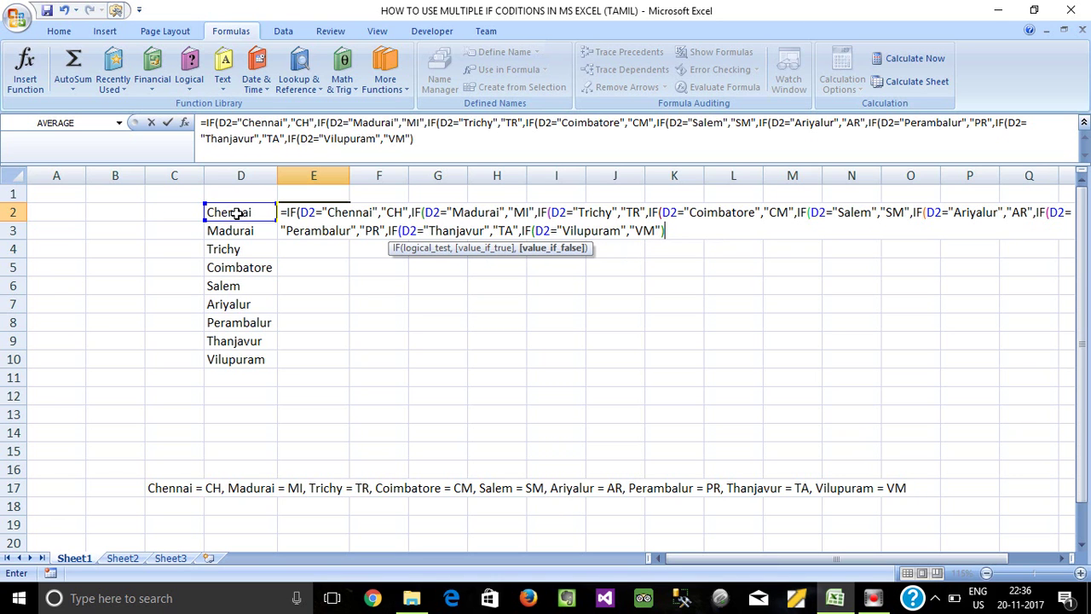
type("))")
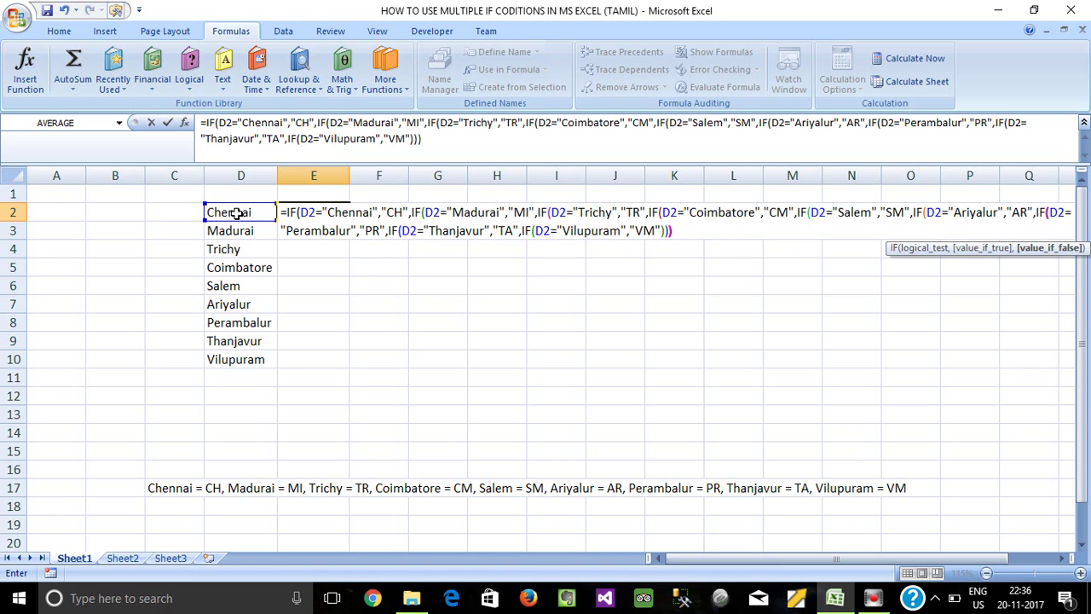
type("))")
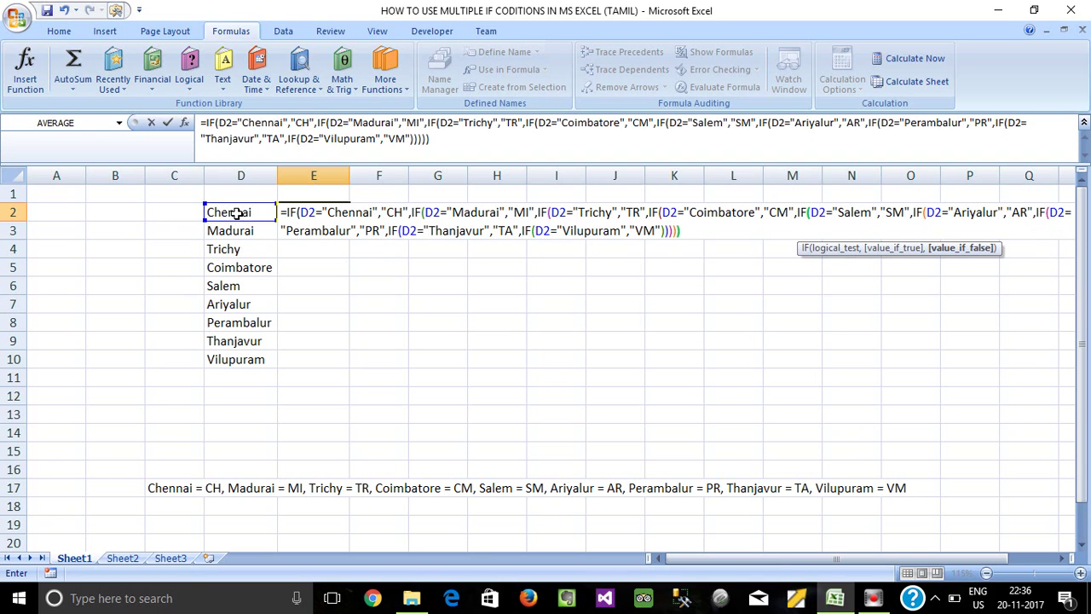
type(")))")
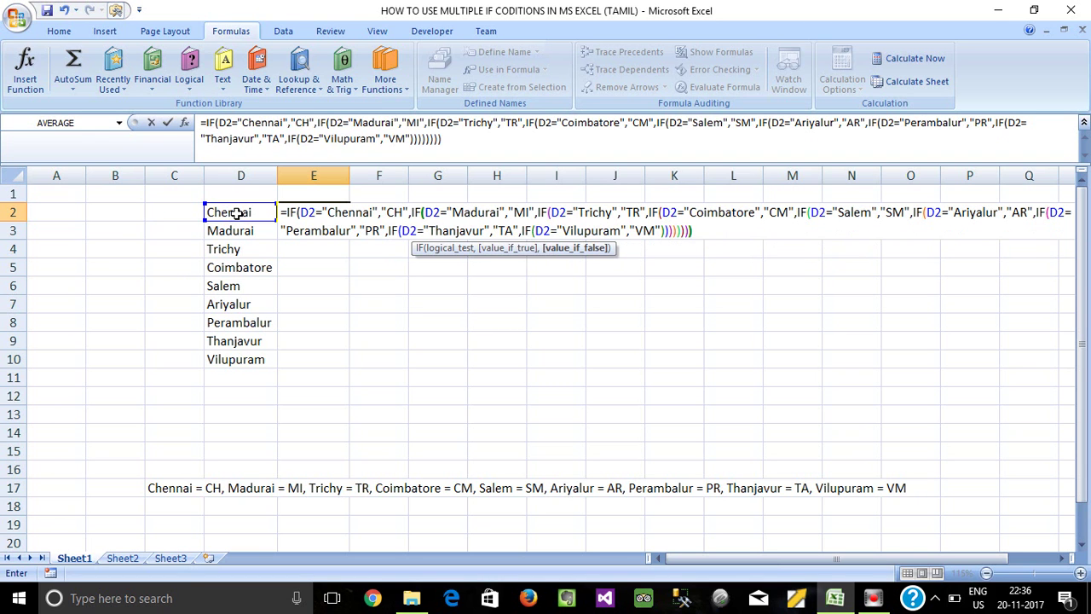
type(")")
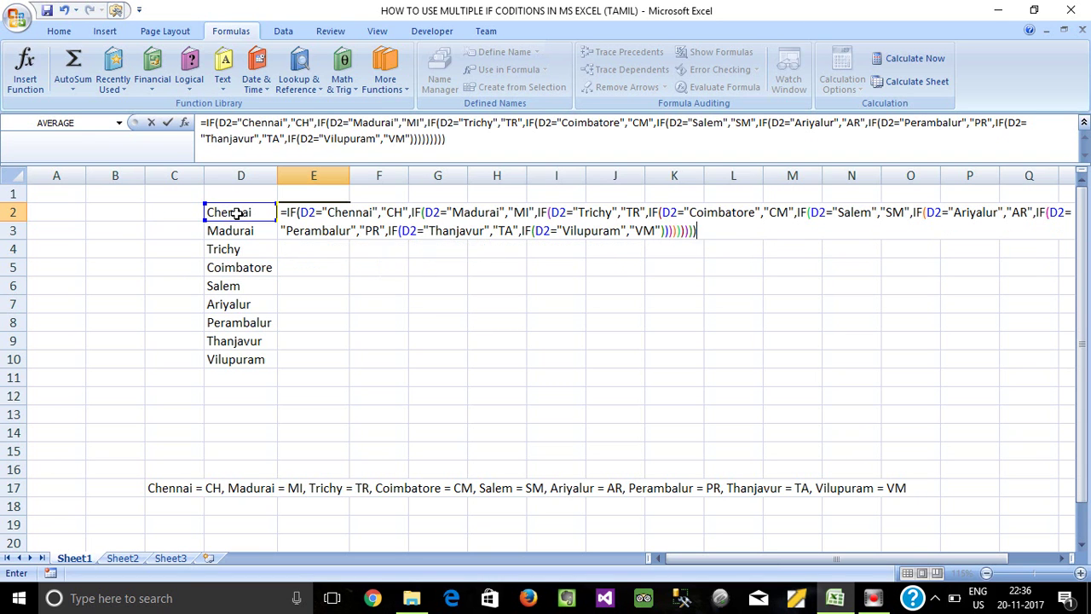
key("Return")
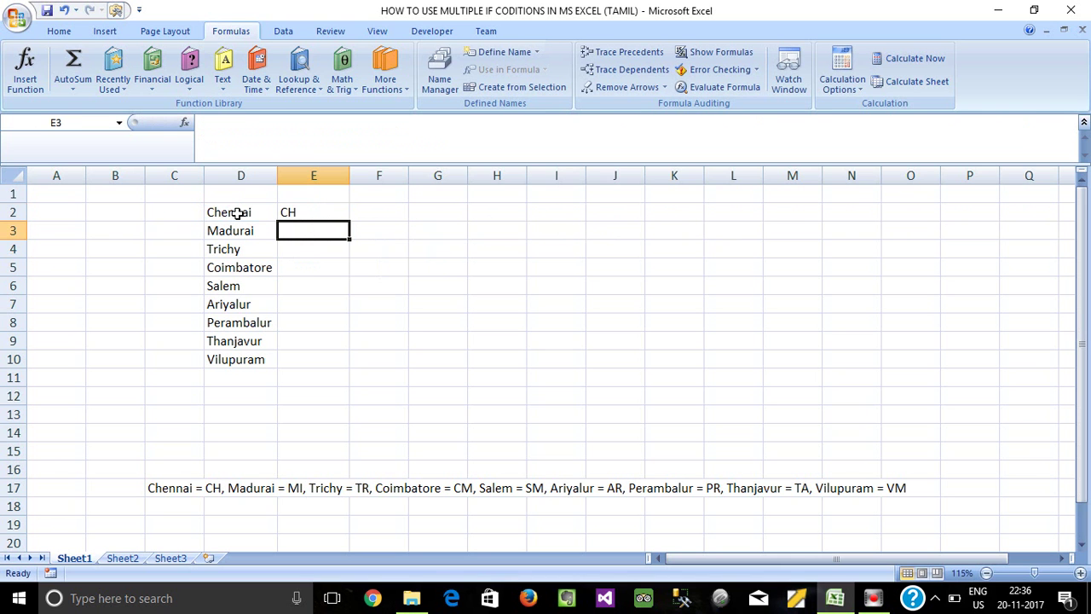
Fill the E2 formula down through E10 and check the copy in E3.
left_click(290, 212)
left_click_drag(348, 220, 344, 367)
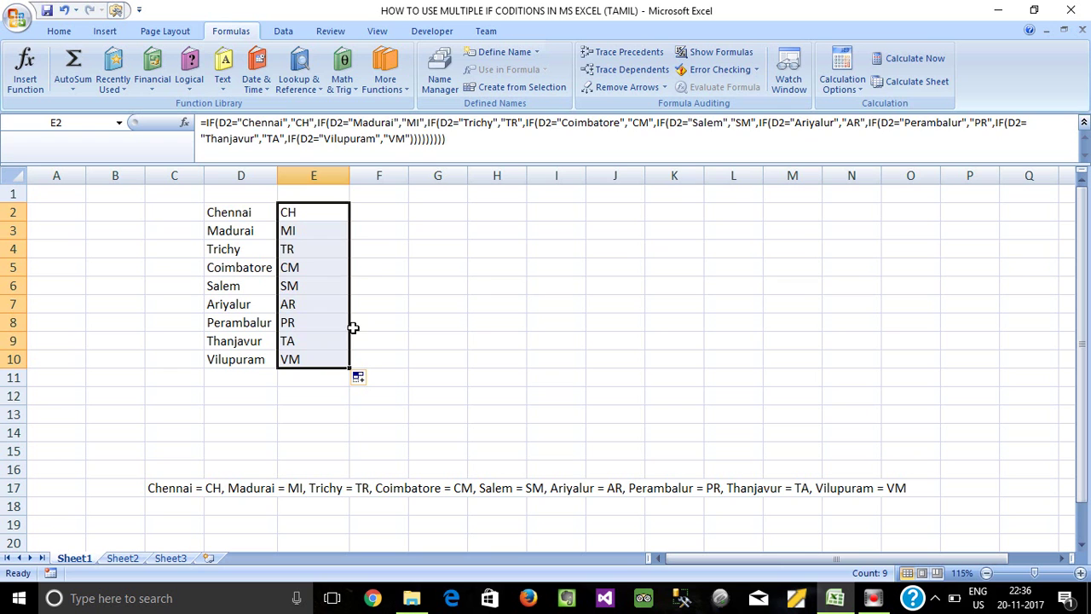
left_click(381, 271)
left_click(288, 230)
left_click(290, 213)
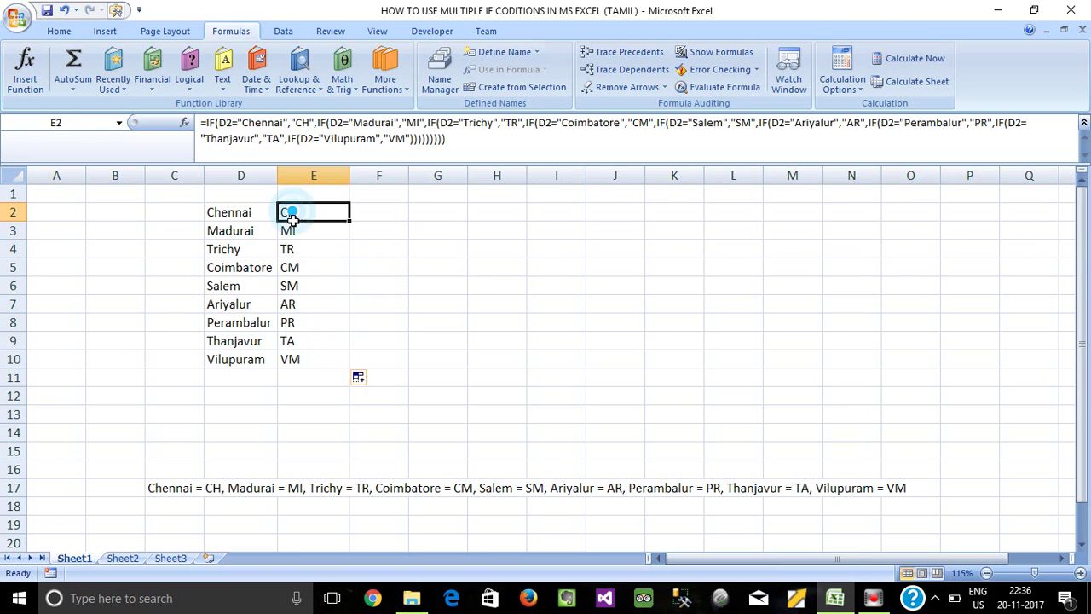
Centre-align the codes in E2:E10.
left_click_drag(290, 213, 294, 359)
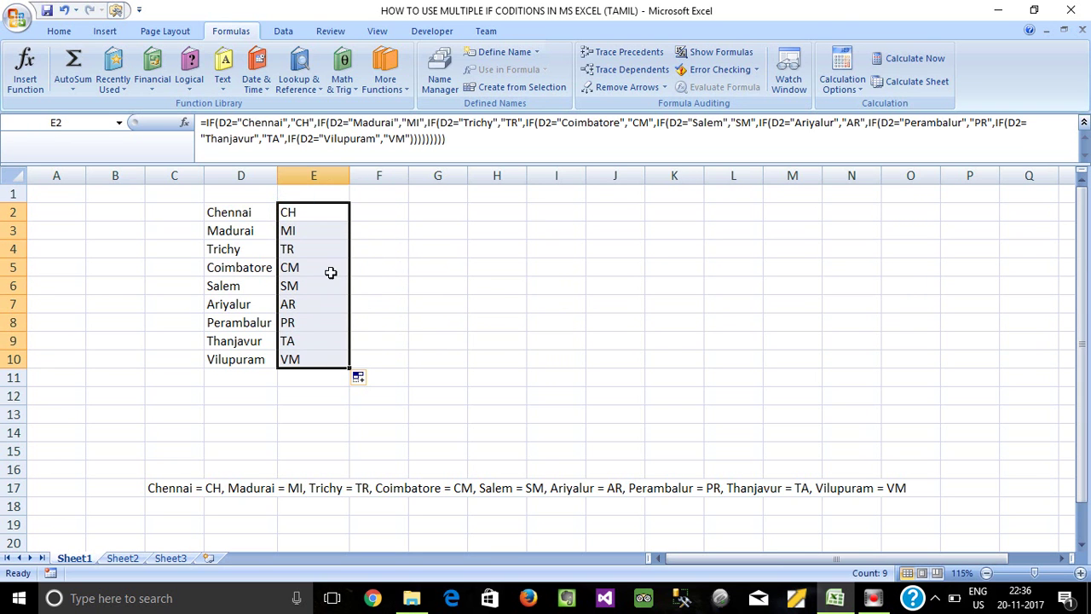
left_click(59, 33)
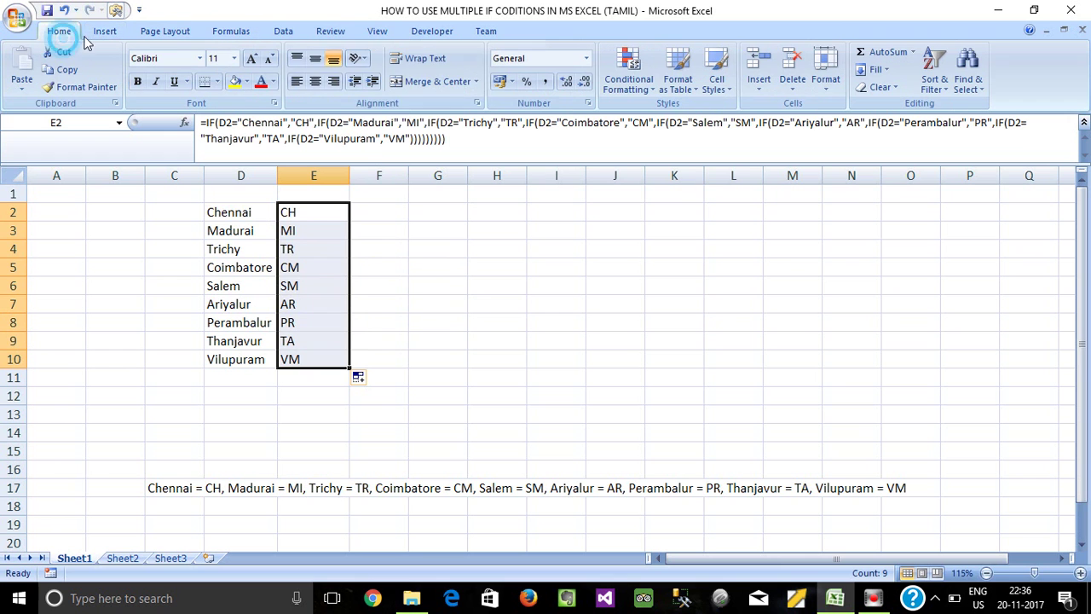
left_click(315, 81)
left_click(406, 302)
Verify the cities and their codes in rows 2 through 5.
left_click(244, 213)
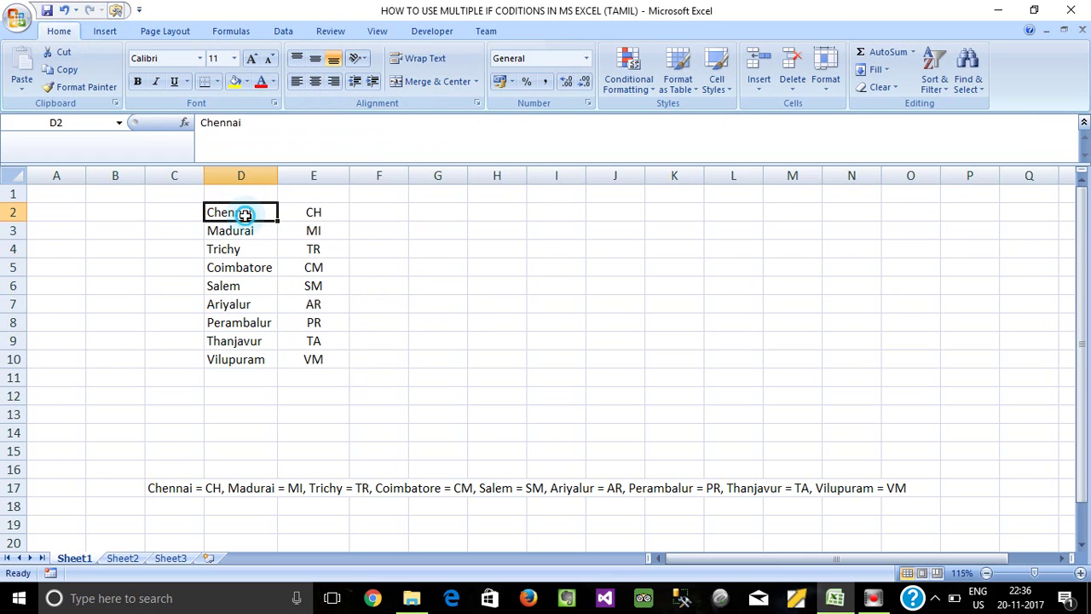
left_click(313, 212)
left_click(241, 232)
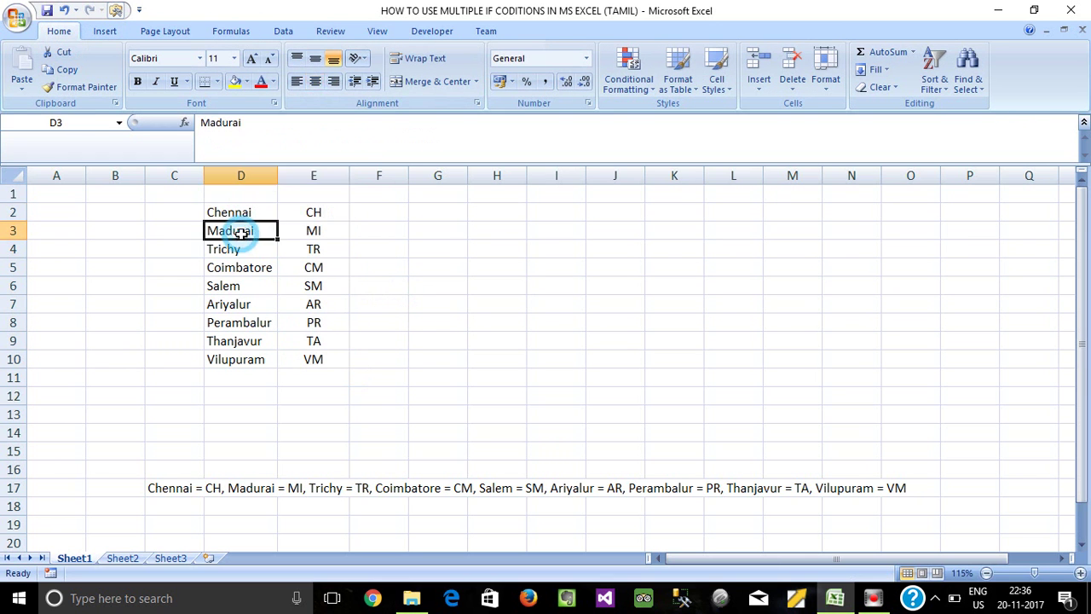
left_click(314, 234)
left_click(223, 250)
left_click(312, 247)
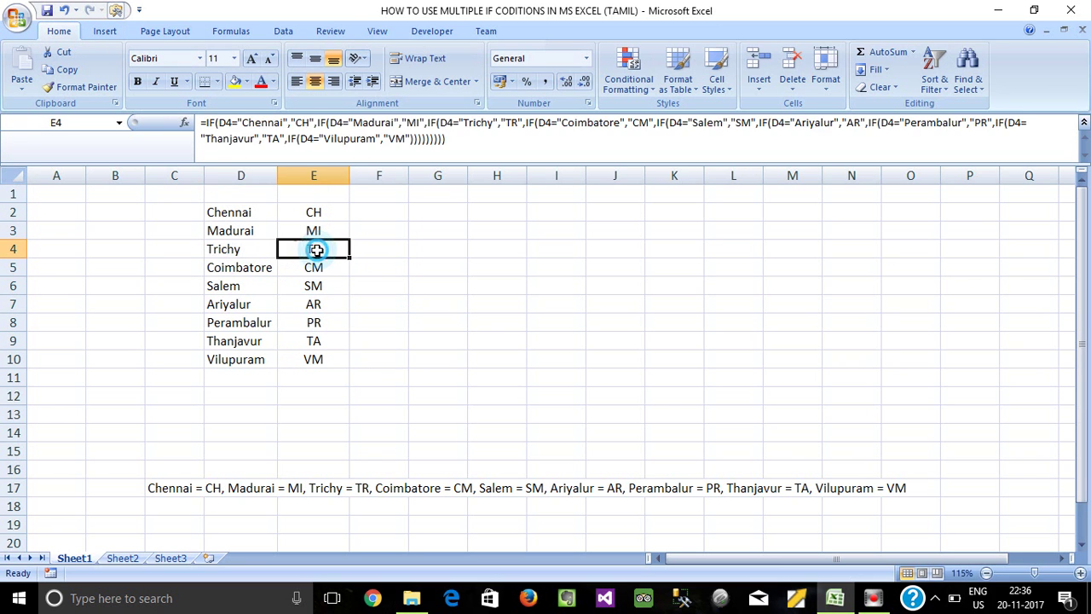
left_click(241, 267)
left_click(312, 269)
Compare the code legend in row 17 against the codes in E2:E10.
left_click(167, 487)
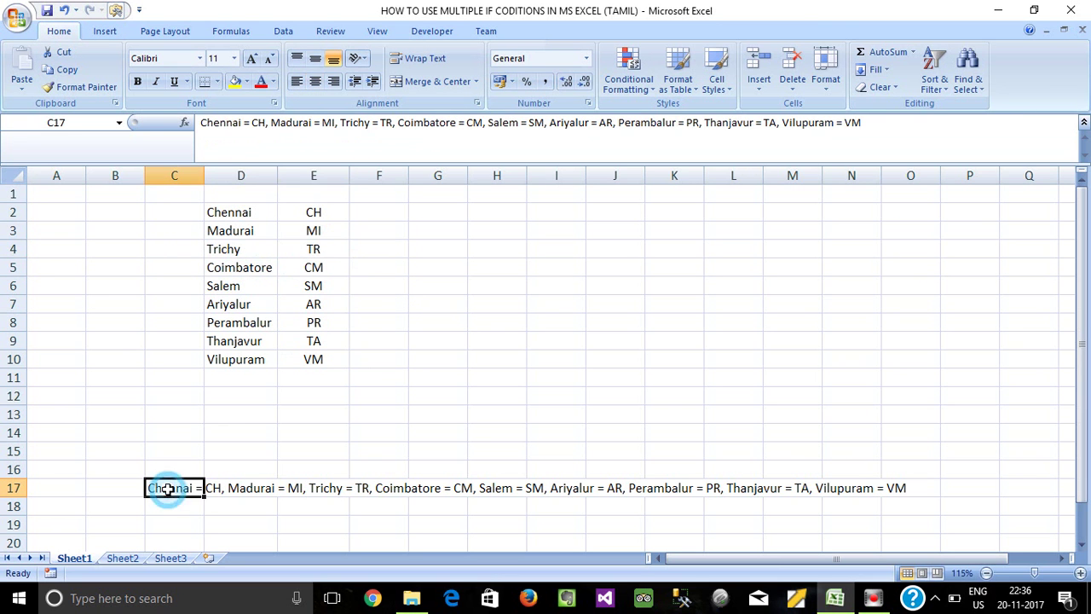
left_click(169, 488)
left_click(192, 515)
mouse_move(175, 488)
left_mouse_down()
mouse_move(280, 470)
mouse_move(891, 488)
left_mouse_up()
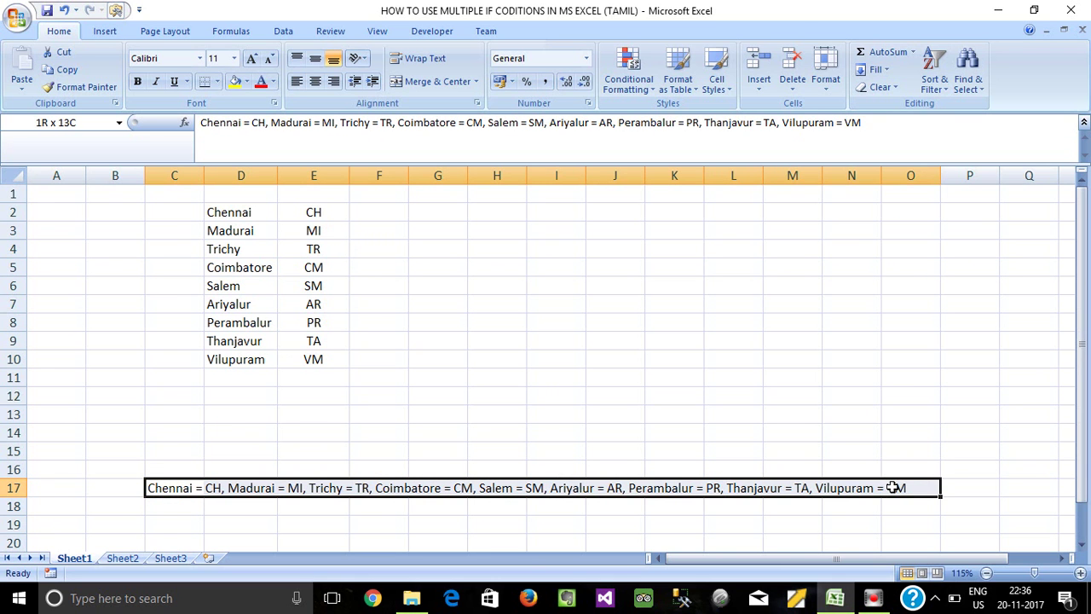
left_click(313, 213)
mouse_move(312, 225)
left_mouse_down()
mouse_move(353, 339)
mouse_move(329, 355)
left_mouse_up()
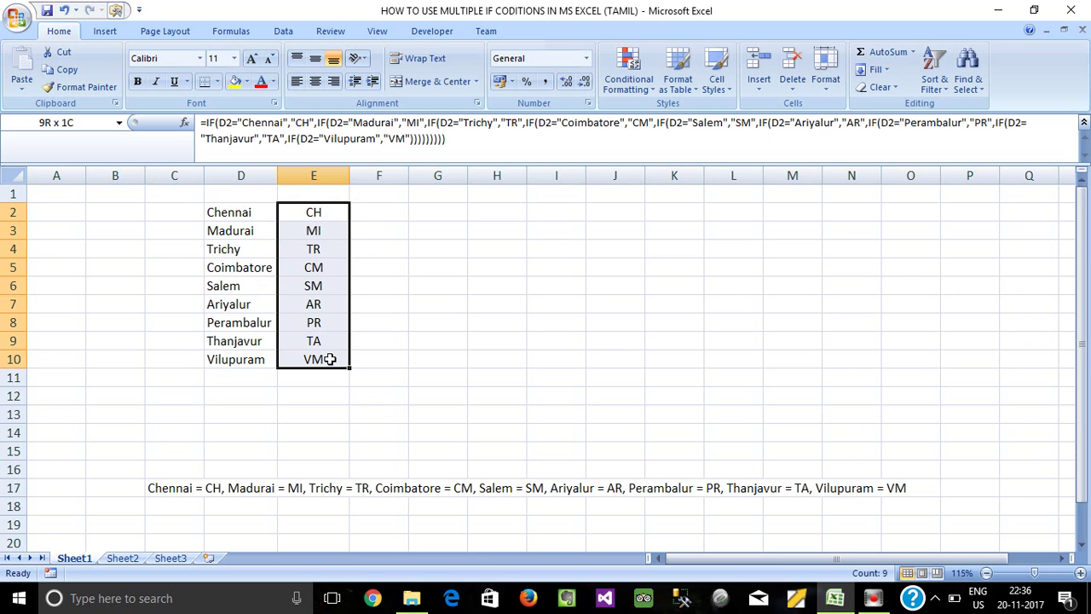
left_click(337, 391)
Enlarge the formula bar to display E2's full nested IF formula, then review the codes.
left_click(303, 216)
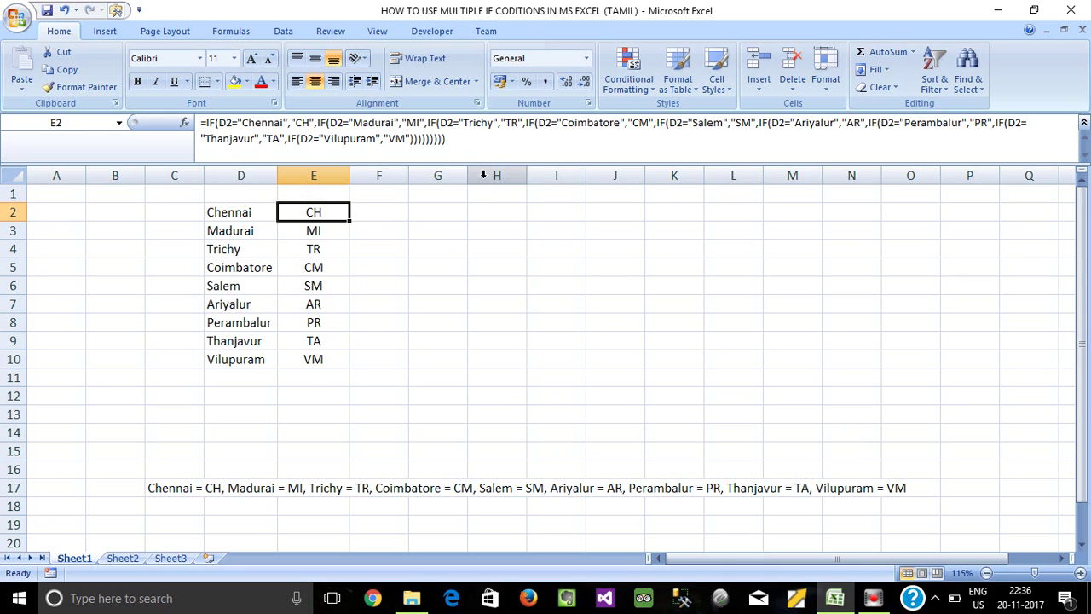
left_click_drag(488, 162, 494, 174)
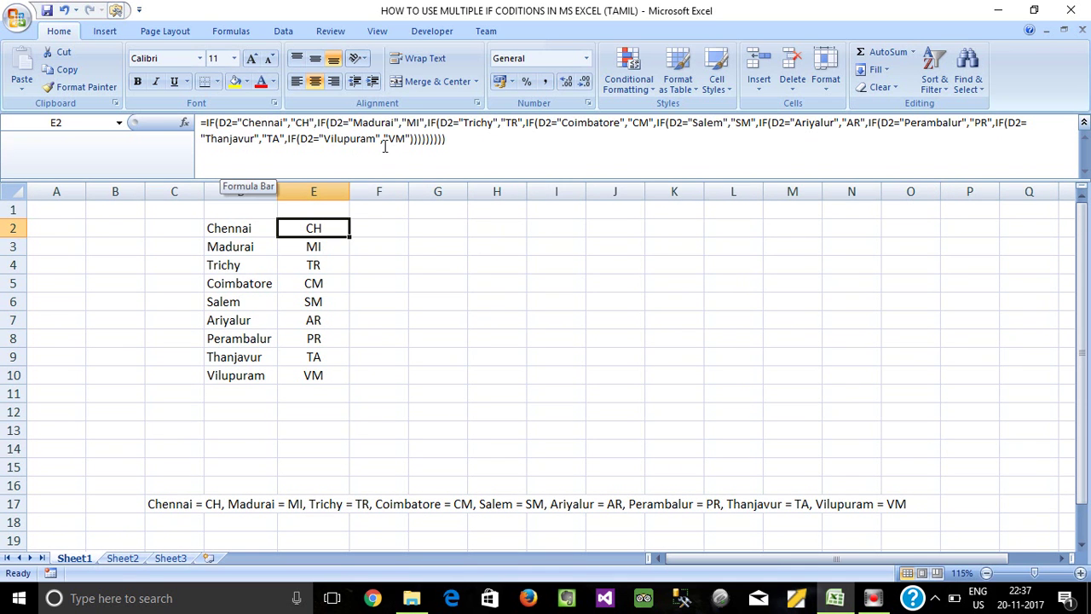
left_click_drag(313, 228, 333, 382)
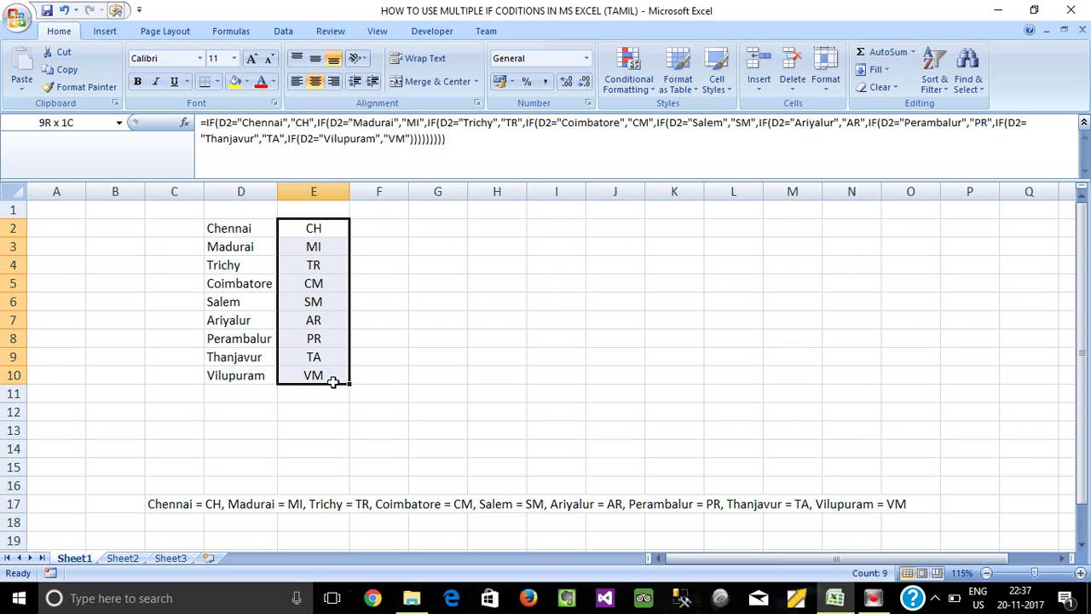
left_click(290, 264)
left_click(314, 230)
mouse_move(314, 238)
left_mouse_down()
mouse_move(324, 375)
mouse_move(339, 374)
left_mouse_up()
left_click(394, 344)
Review the E2:E10 codes alongside the cities in column D.
left_click_drag(320, 231, 319, 376)
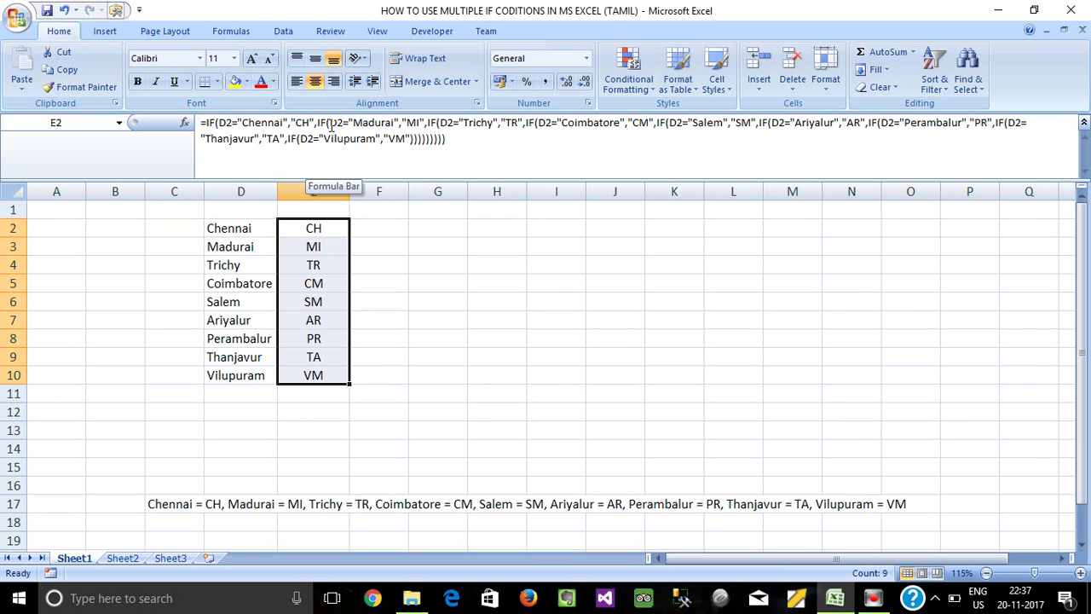
left_click(294, 317)
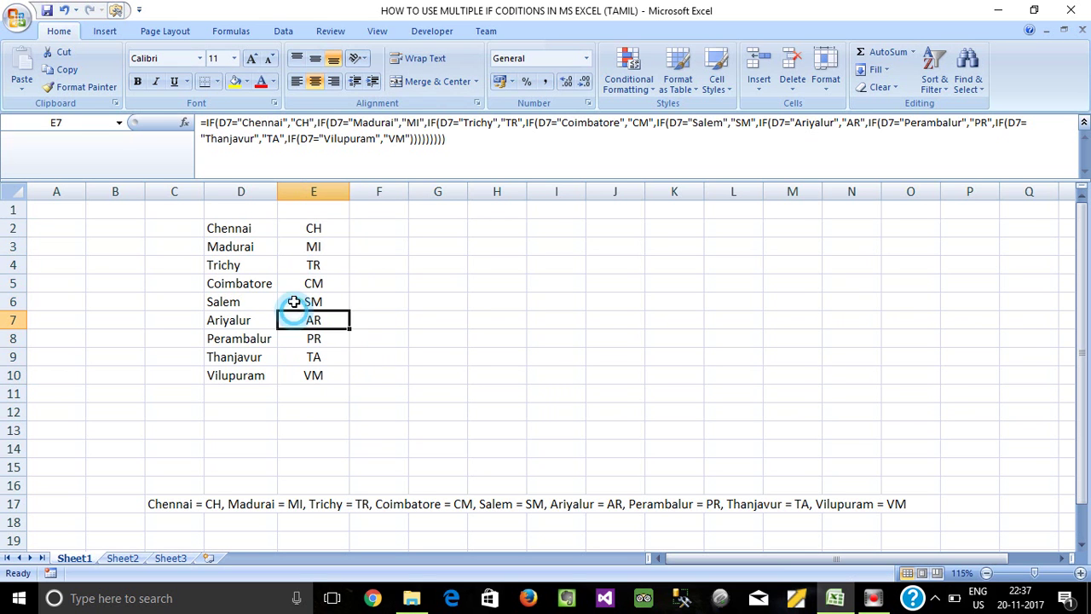
left_click_drag(309, 228, 329, 378)
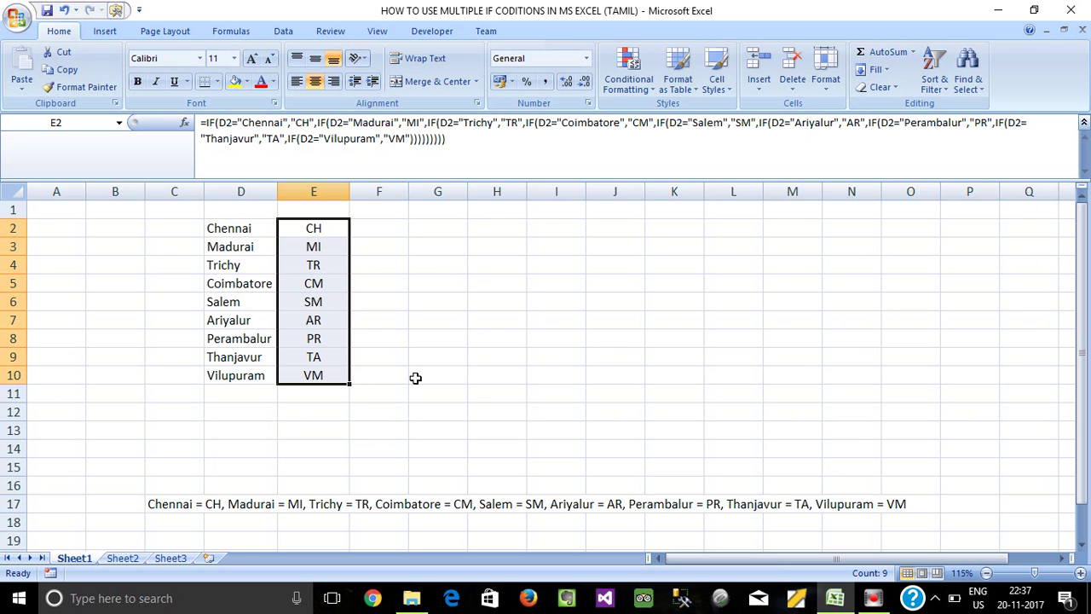
left_click(415, 378)
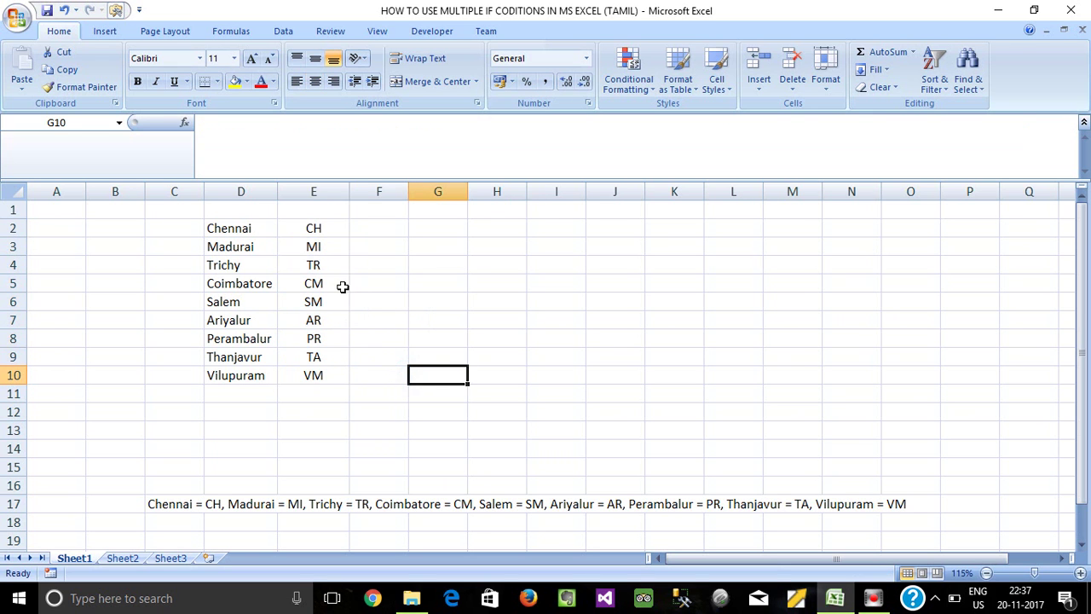
left_click(315, 230)
left_click_drag(315, 230, 317, 376)
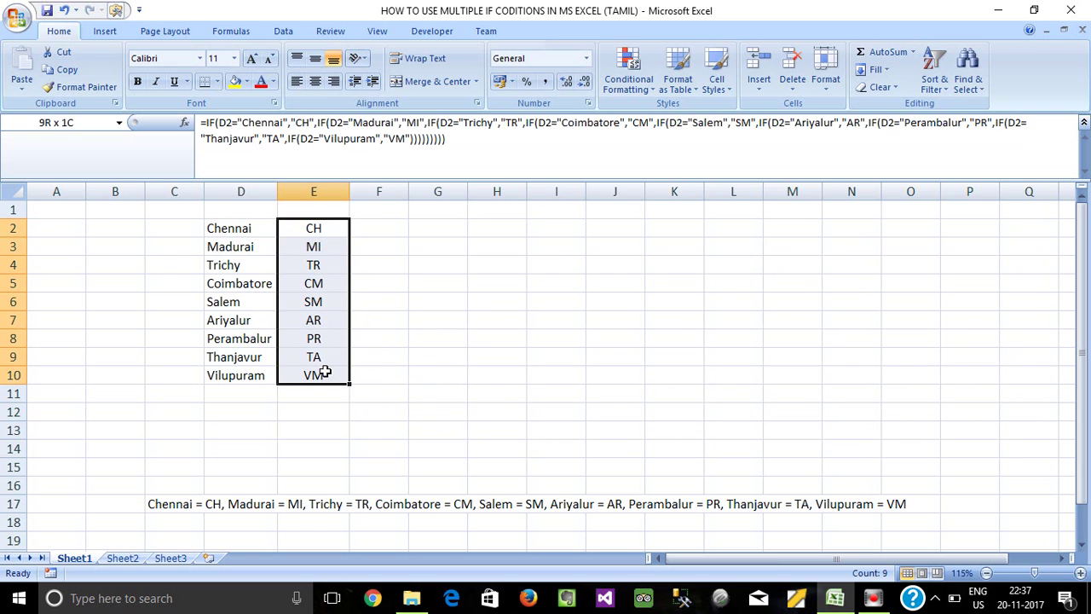
left_click(331, 412)
left_click_drag(248, 228, 341, 375)
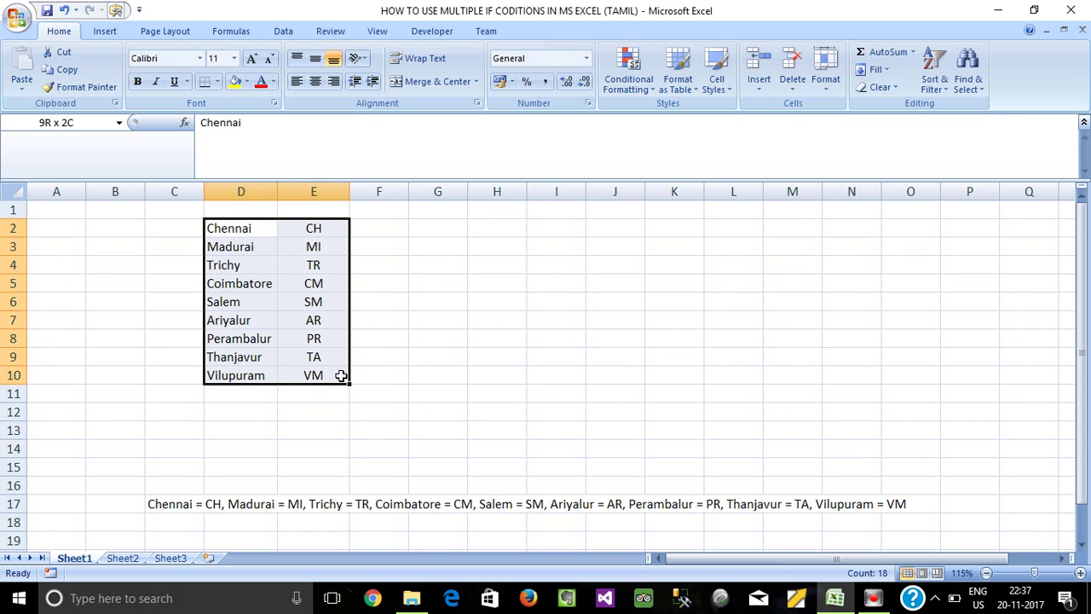
left_click(343, 412)
mouse_move(236, 228)
left_mouse_down()
mouse_move(333, 390)
mouse_move(333, 377)
left_mouse_up()
left_click(358, 395)
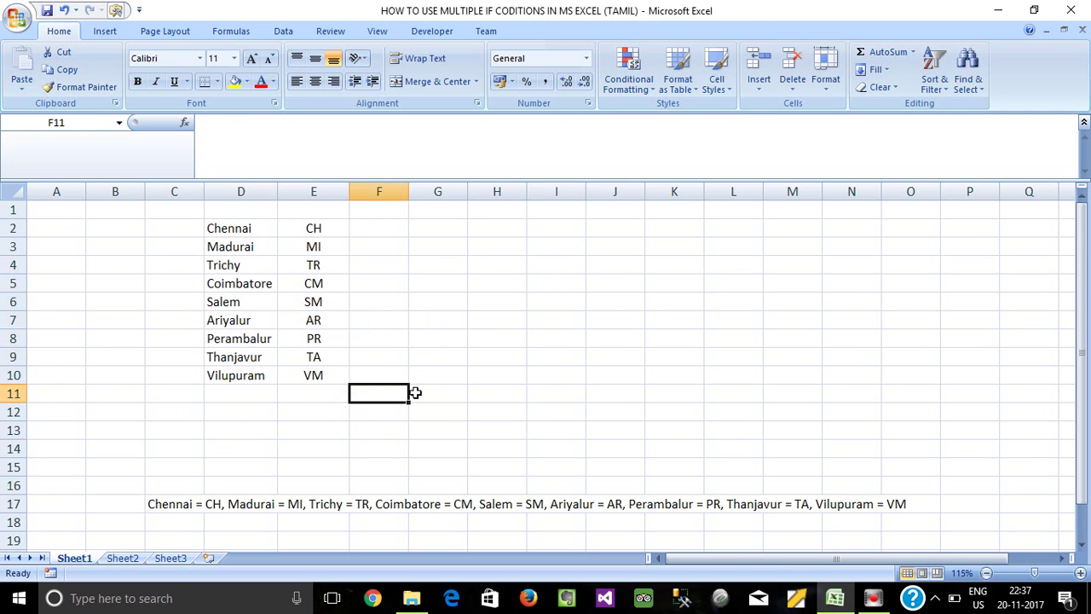